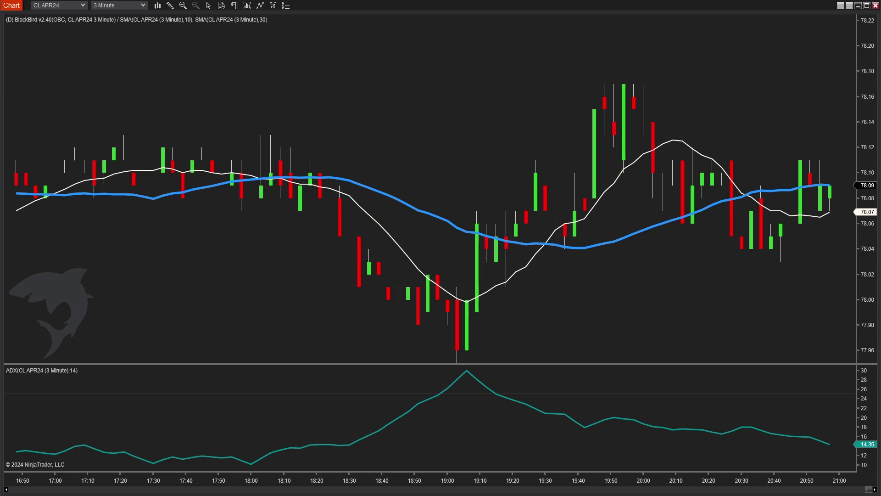
# - Enable the BlackBird strategy for CL APR24 in the Control Center's Strategies list and accept the order confirmation
pyautogui.hotkey('alt', 'Tab')
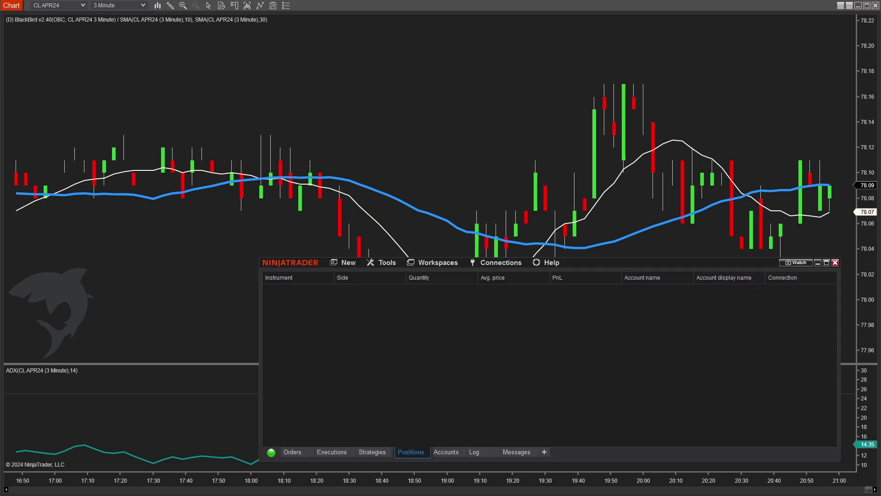
pyautogui.click(366, 452)
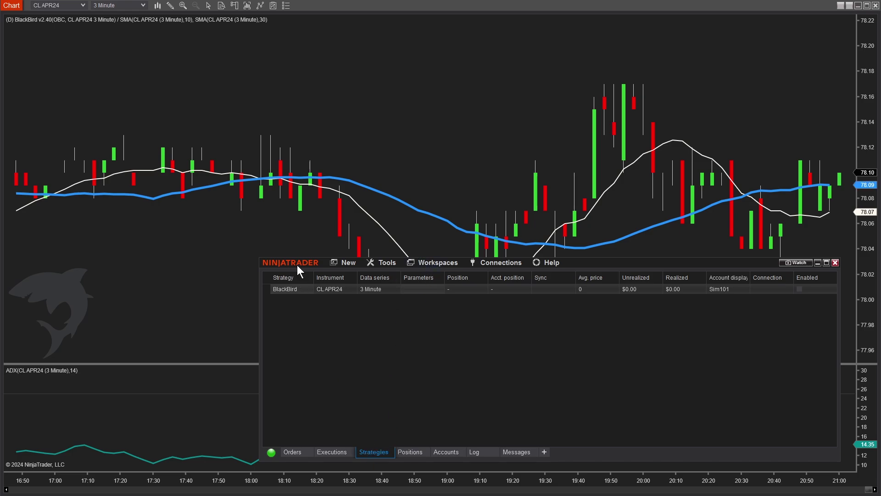
pyautogui.moveTo(296, 266); pyautogui.dragTo(291, 266)
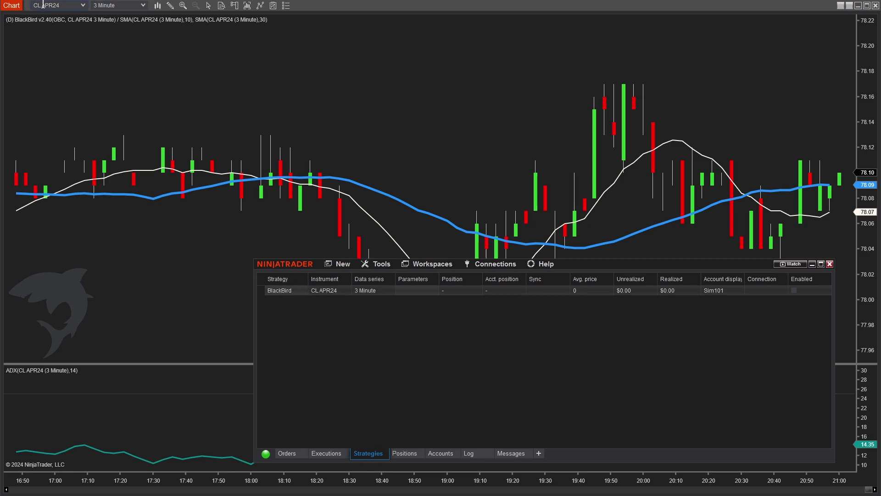
pyautogui.click(794, 290)
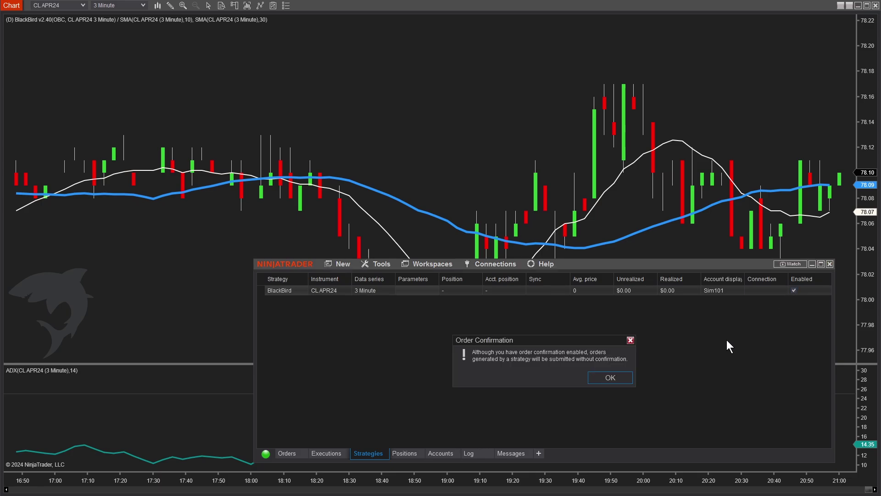
pyautogui.click(611, 377)
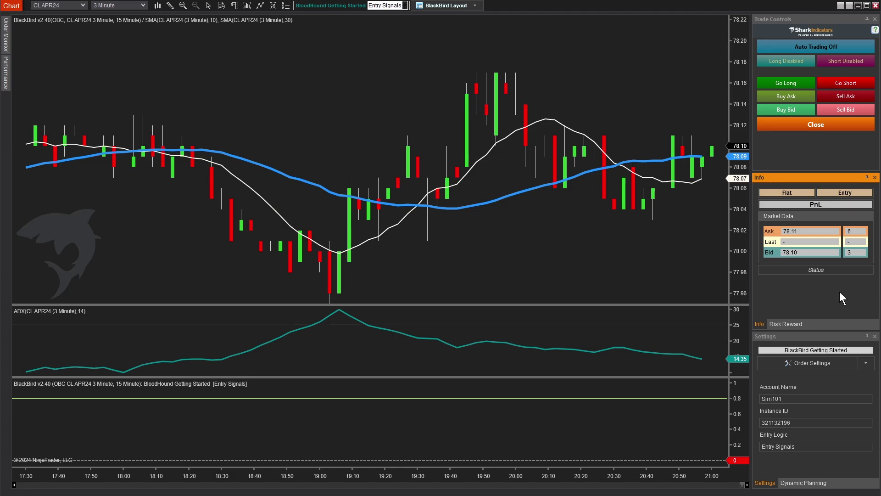
# - Open BlackBird's order settings, showing Order Set A's market entry, 20-tick target and 10-tick stop
pyautogui.click(801, 362)
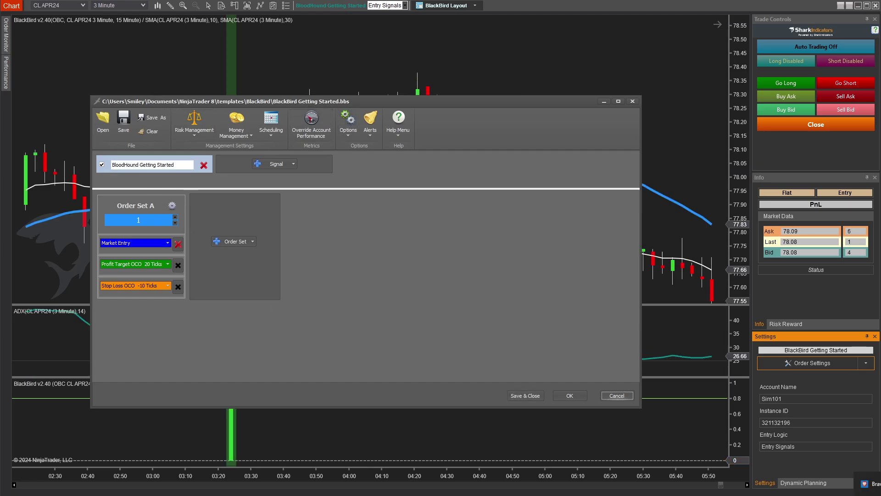
pyautogui.click(449, 329)
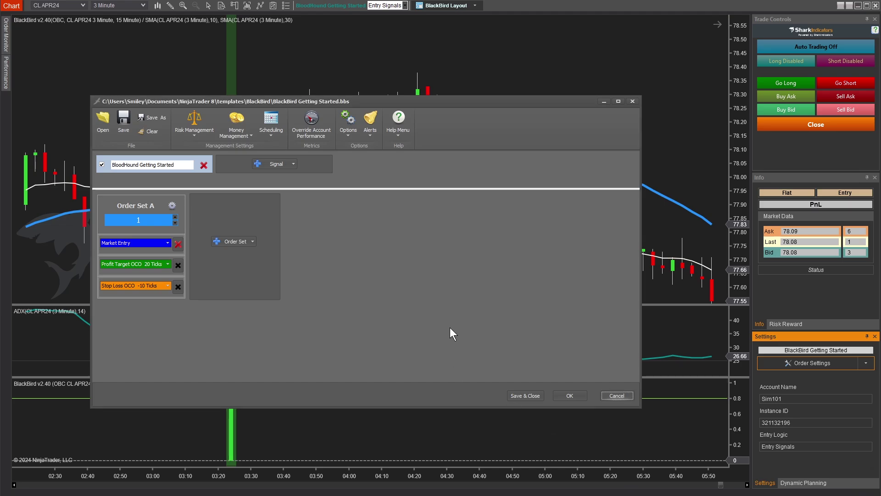
# - Create Order Set B with Copy From > A, duplicating Order Set A's 1-contract market entry
pyautogui.click(248, 241)
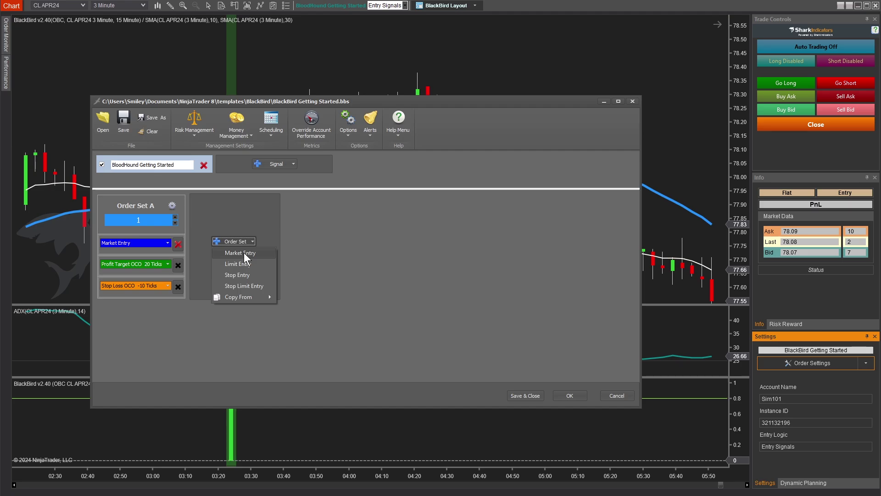
pyautogui.click(329, 244)
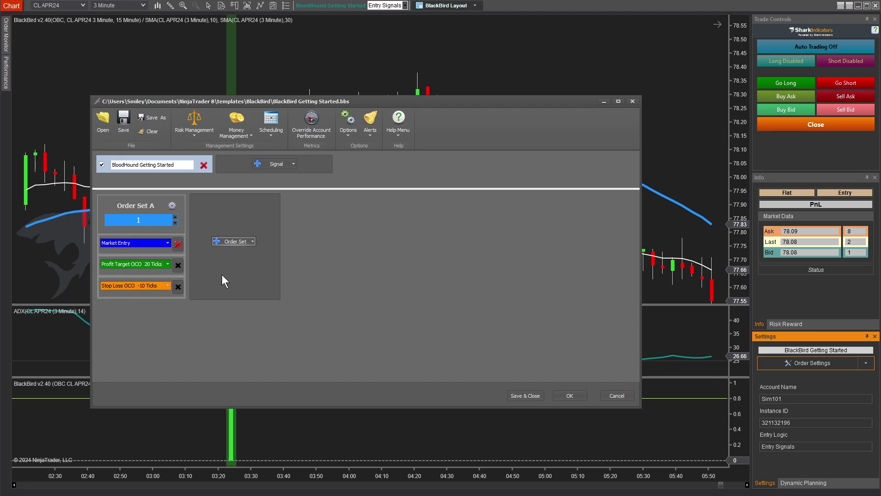
pyautogui.click(252, 241)
pyautogui.moveTo(246, 300)
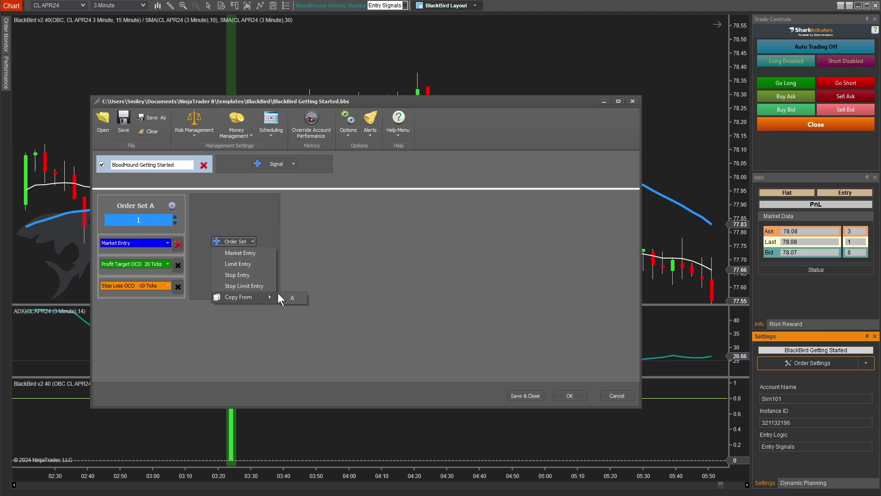
pyautogui.click(294, 298)
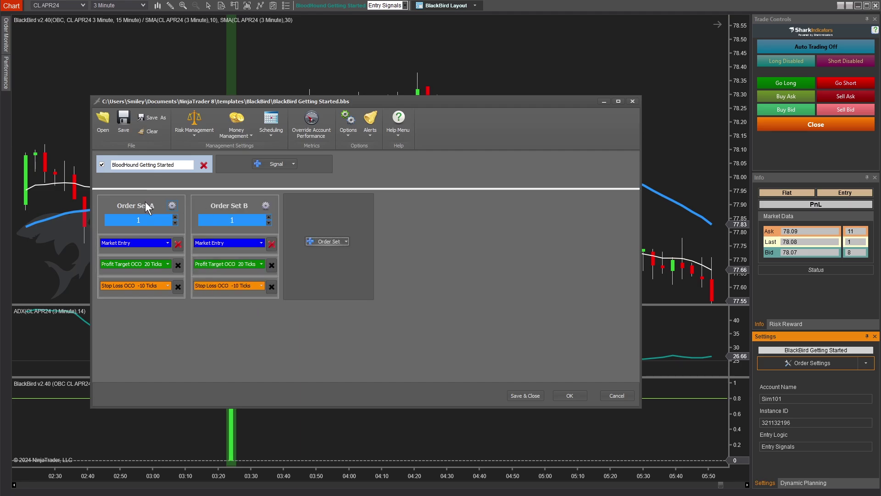
pyautogui.click(247, 220)
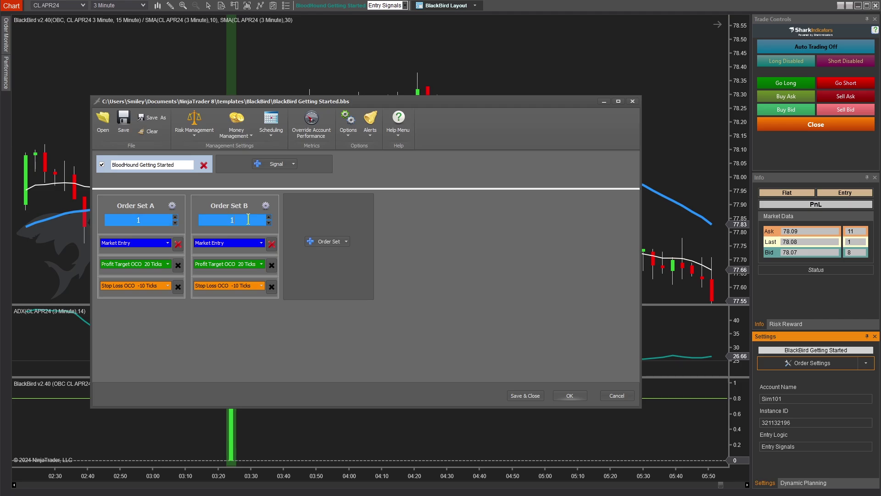
pyautogui.doubleClick(116, 217)
# - Remove Order Set B's profit target and set its stop loss trailing to Standard Trailing (Fixed Offset)
pyautogui.click(273, 264)
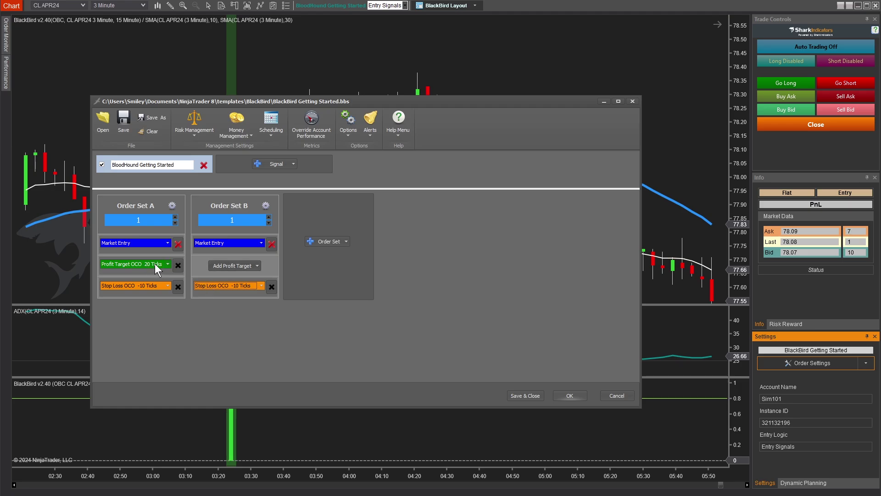
pyautogui.click(243, 286)
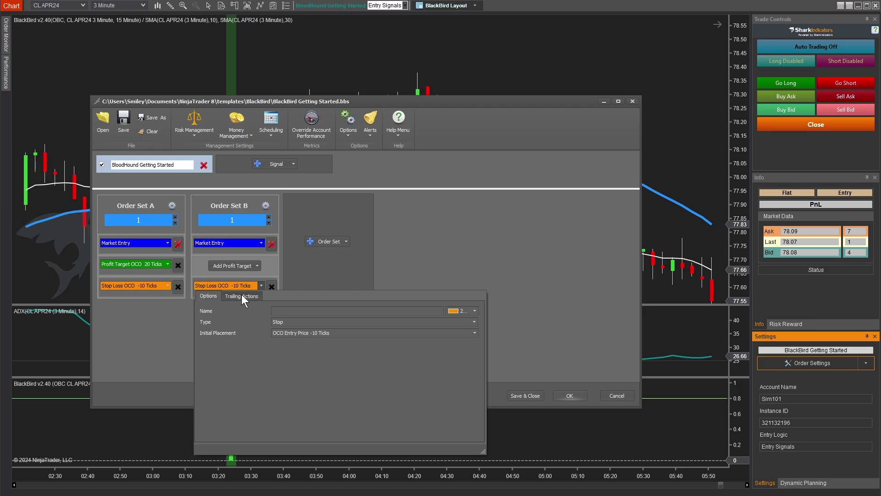
pyautogui.click(242, 295)
pyautogui.click(280, 312)
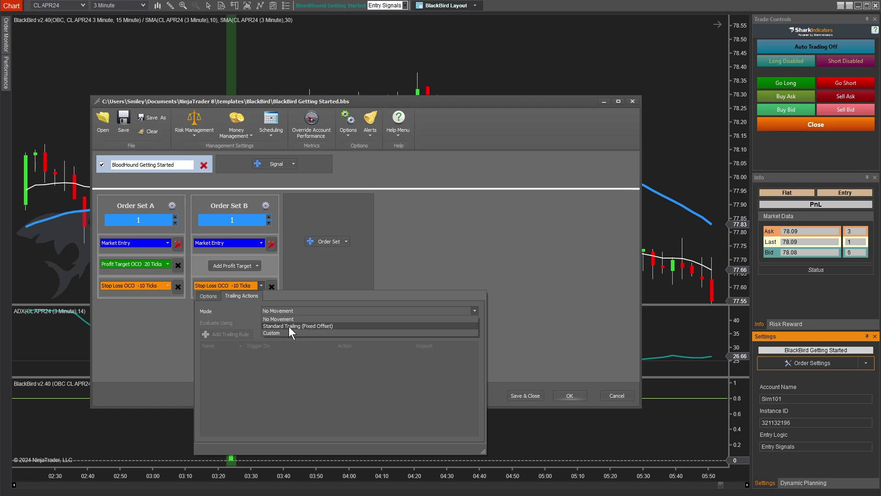
pyautogui.click(310, 326)
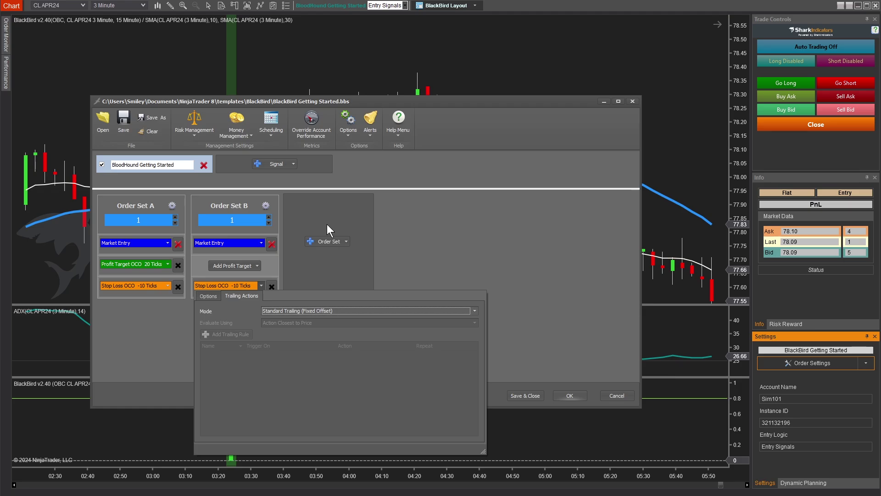
# - Switch Order Set B's stop trailing mode to Custom and add trailing Rule A
pyautogui.click(307, 312)
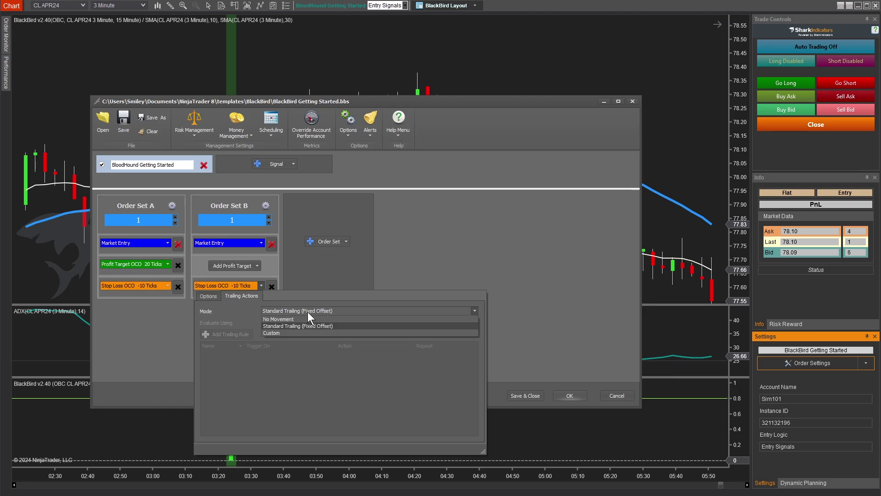
pyautogui.click(288, 332)
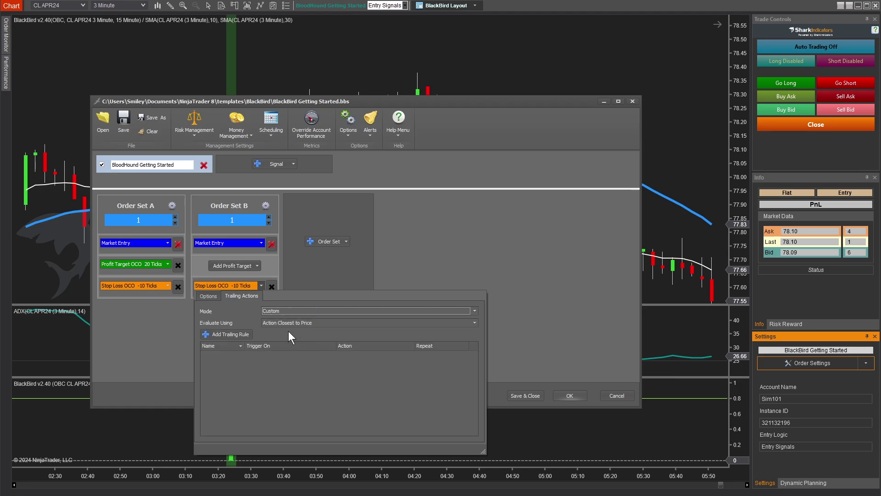
pyautogui.click(248, 334)
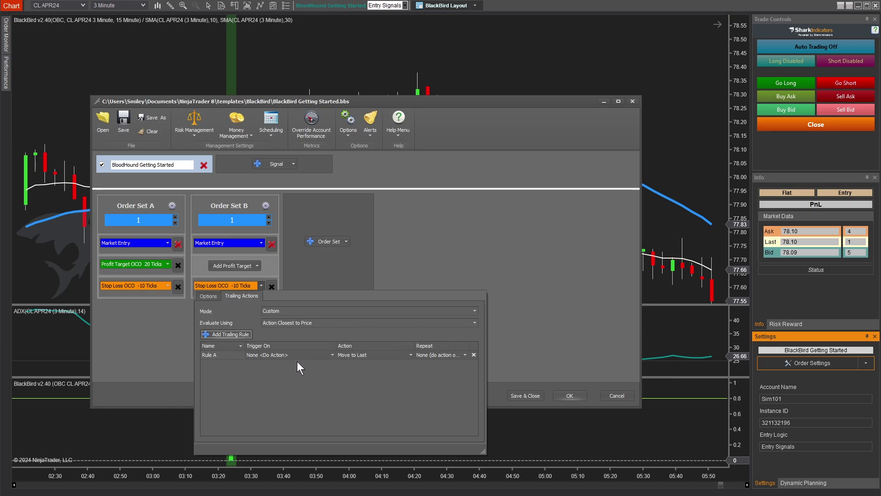
# - Try Rule A's trigger types: Interval, then Profit or Loss on profit with a minimum amount
pyautogui.click(312, 354)
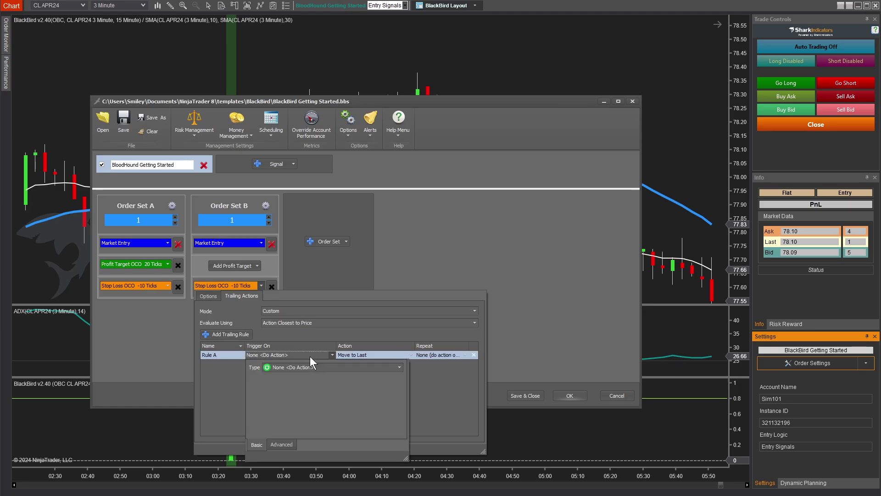
pyautogui.click(293, 367)
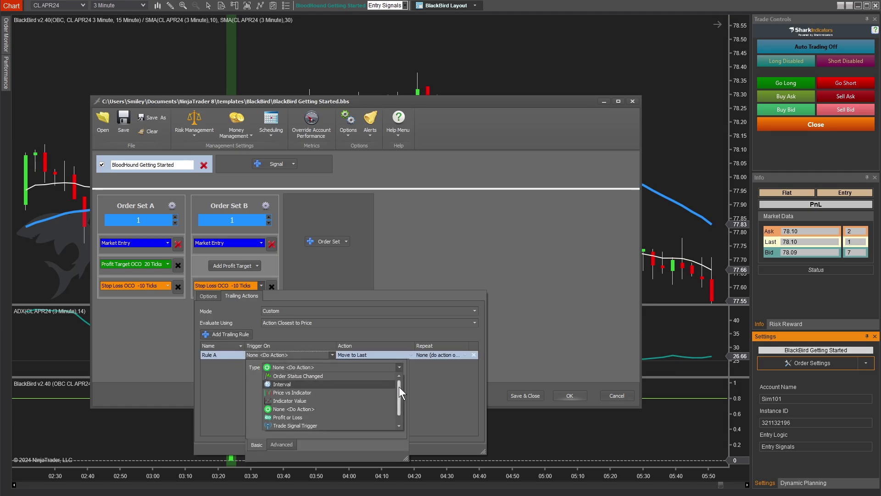
pyautogui.click(272, 383)
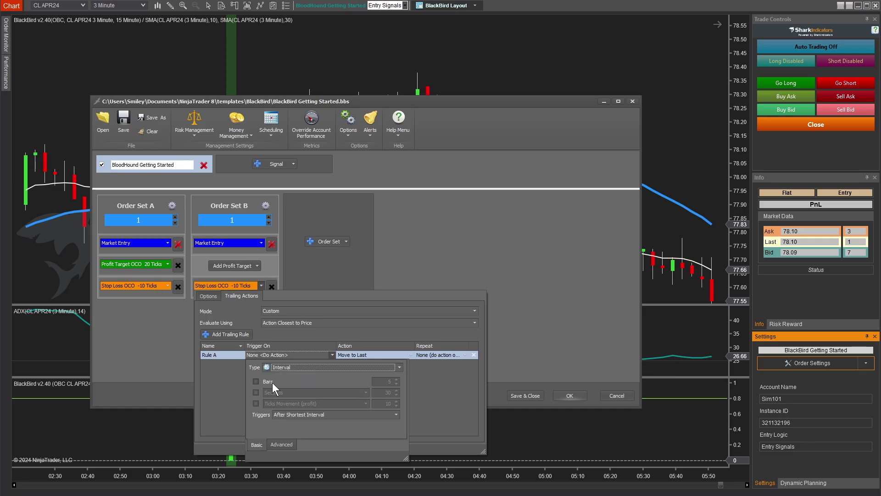
pyautogui.click(288, 366)
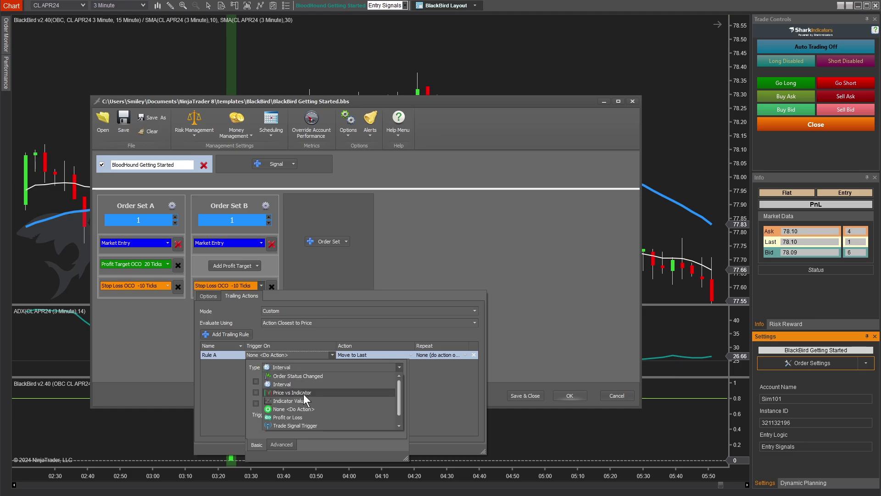
pyautogui.click(277, 417)
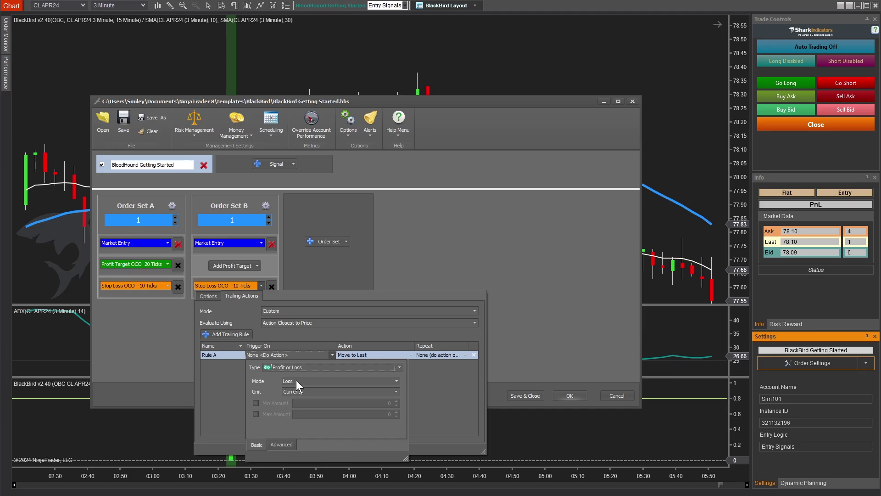
pyautogui.click(296, 380)
pyautogui.click(294, 396)
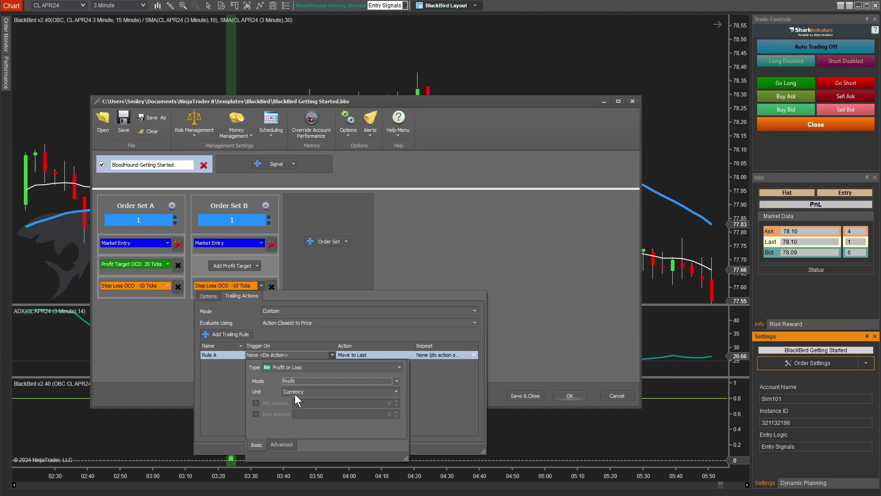
pyautogui.click(256, 403)
pyautogui.click(293, 367)
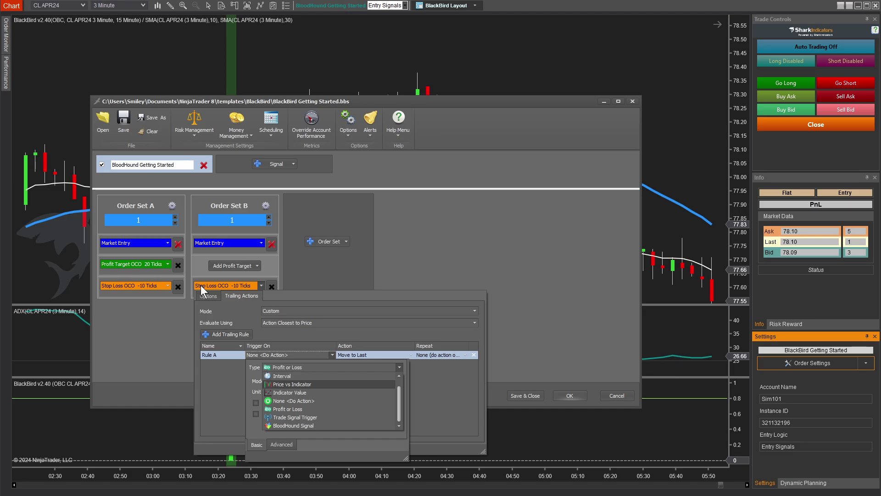
# - Set Rule A's trigger to Profit or Loss, Profit mode, in Ticks, with a minimum of 20
pyautogui.press('Escape')
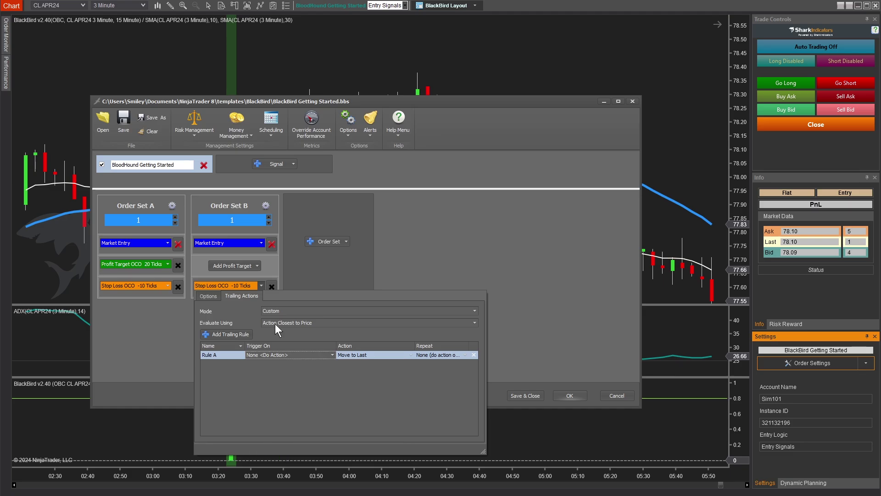
pyautogui.click(278, 355)
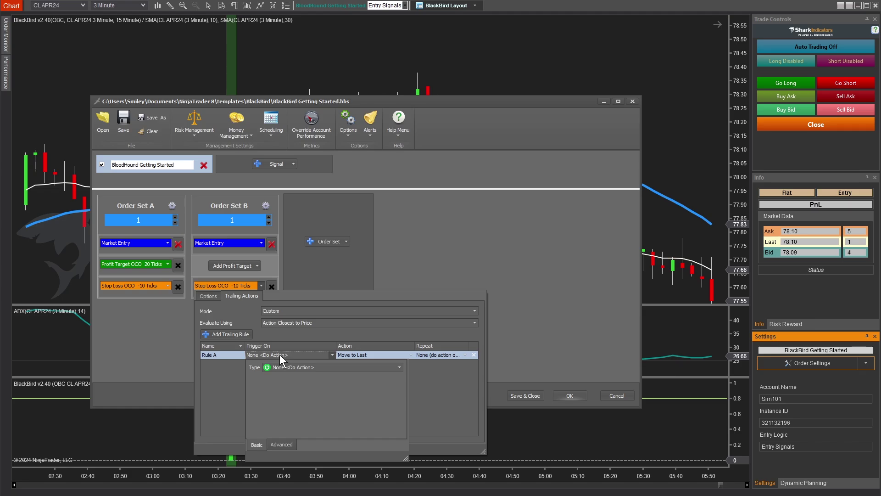
pyautogui.click(289, 366)
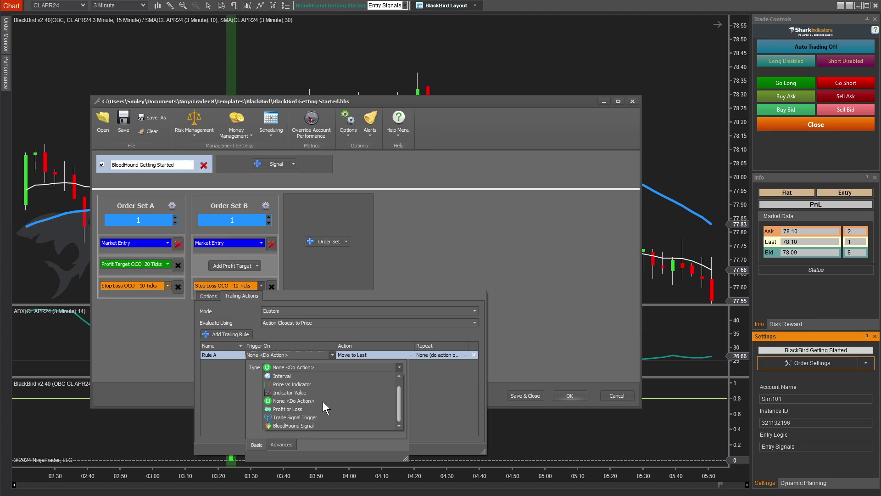
pyautogui.click(284, 410)
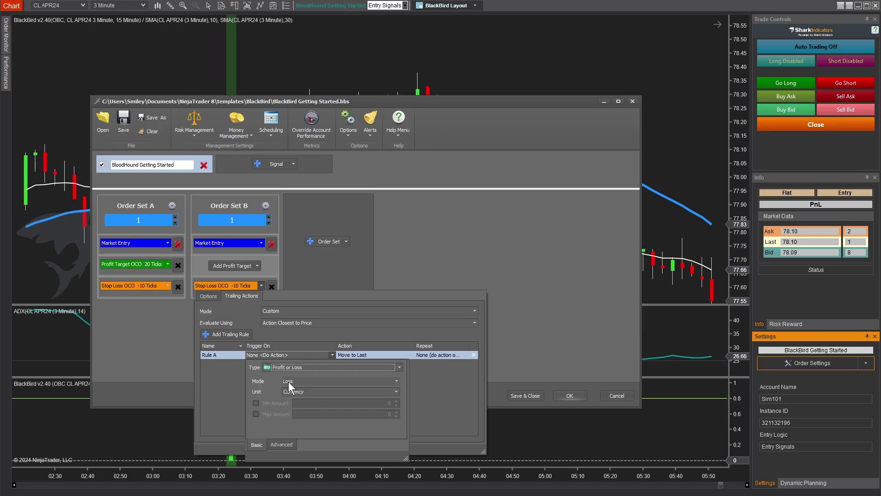
pyautogui.click(288, 381)
pyautogui.click(296, 396)
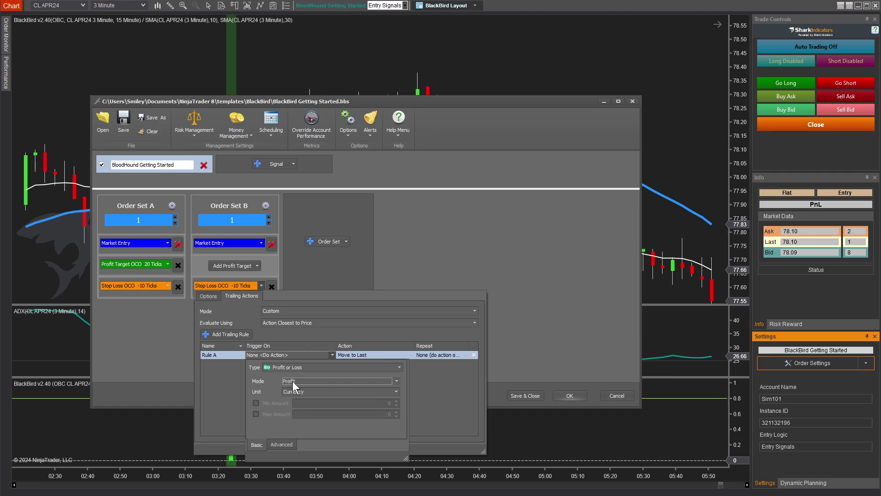
pyautogui.click(296, 391)
pyautogui.click(295, 399)
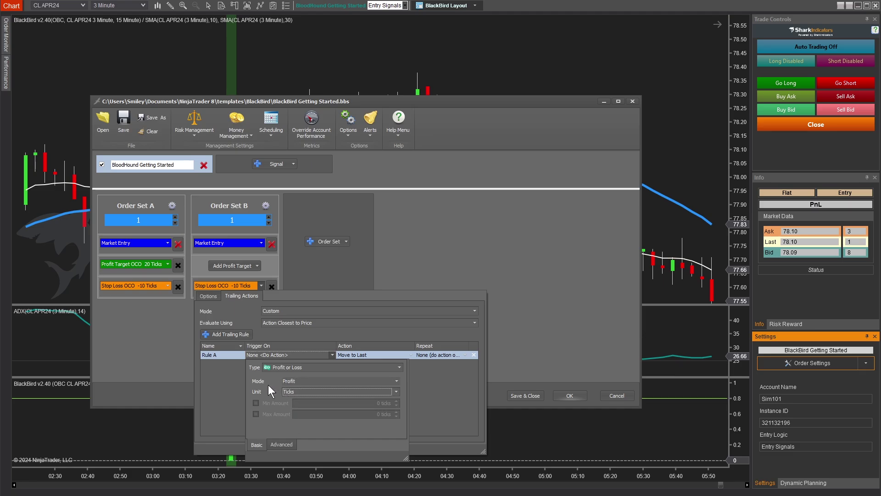
pyautogui.click(255, 403)
pyautogui.click(387, 403)
pyautogui.write('20')
pyautogui.click(444, 409)
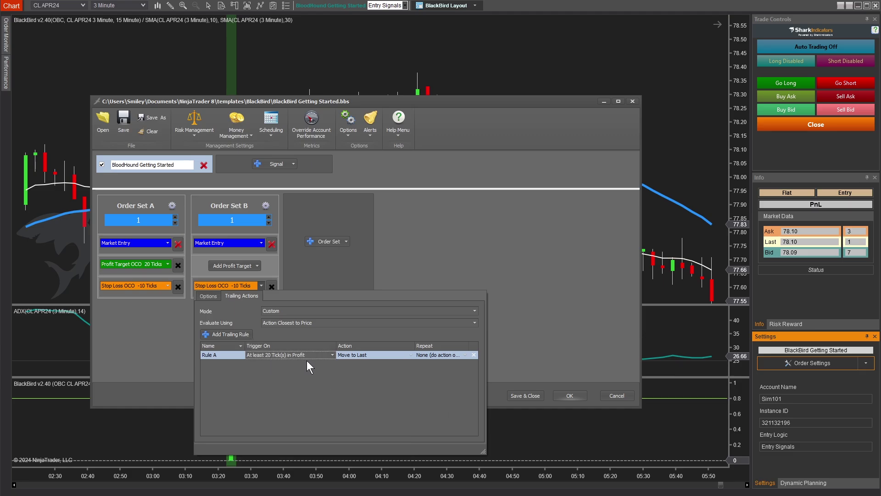
# - Keep Rule A's action as Move Order To last price, with Long Ticks -10 and Short Ticks 10
pyautogui.click(358, 356)
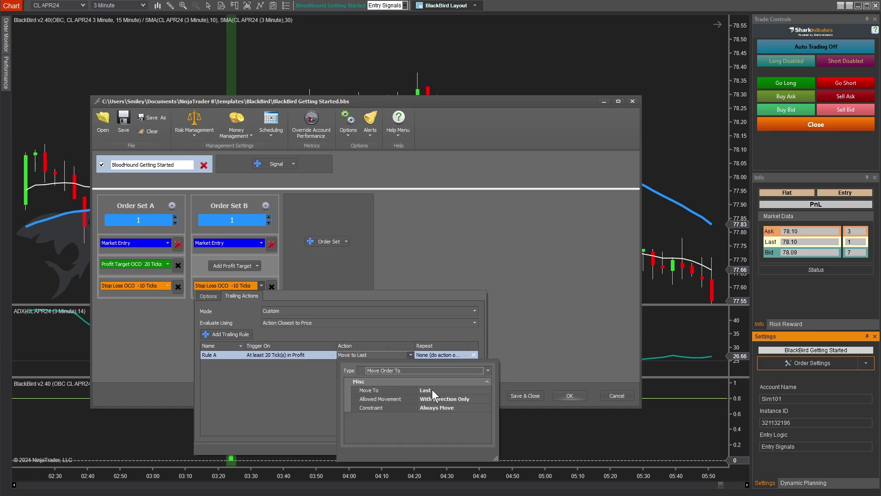
pyautogui.click(444, 371)
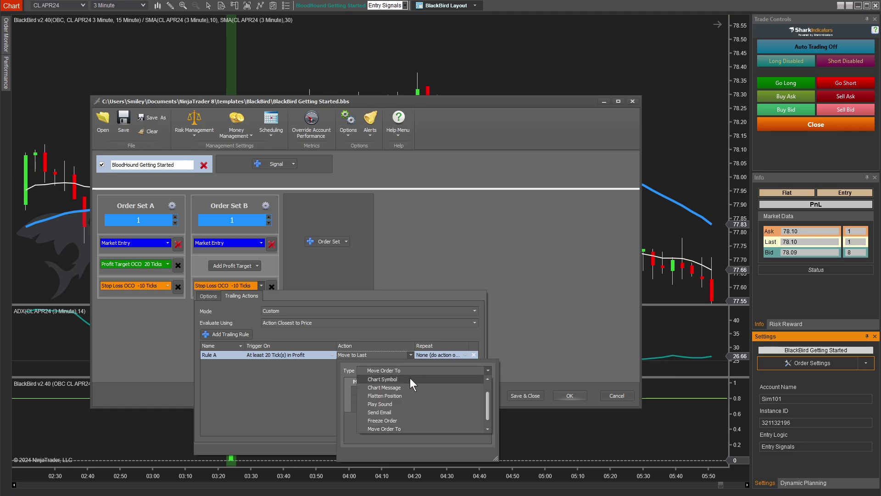
pyautogui.click(385, 369)
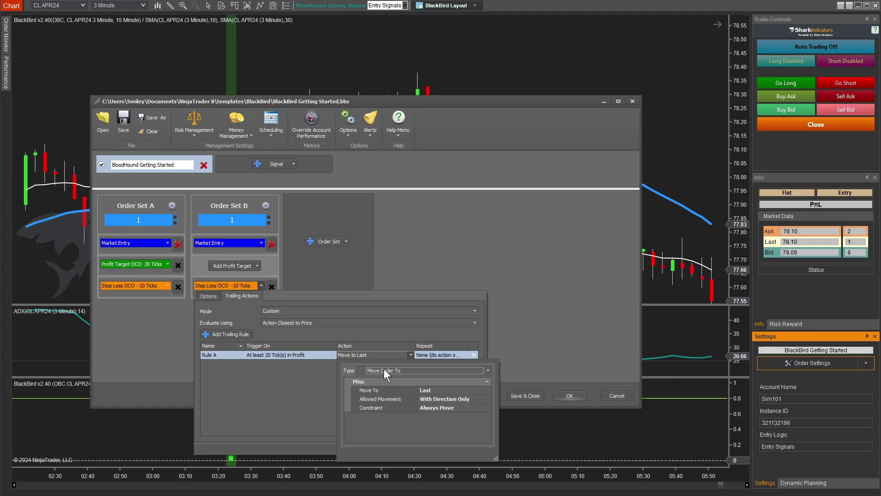
pyautogui.click(437, 389)
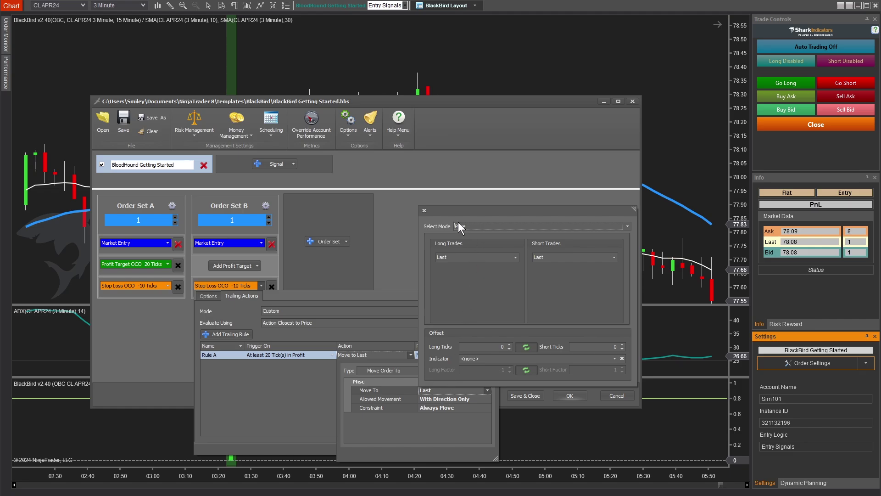
pyautogui.click(495, 348)
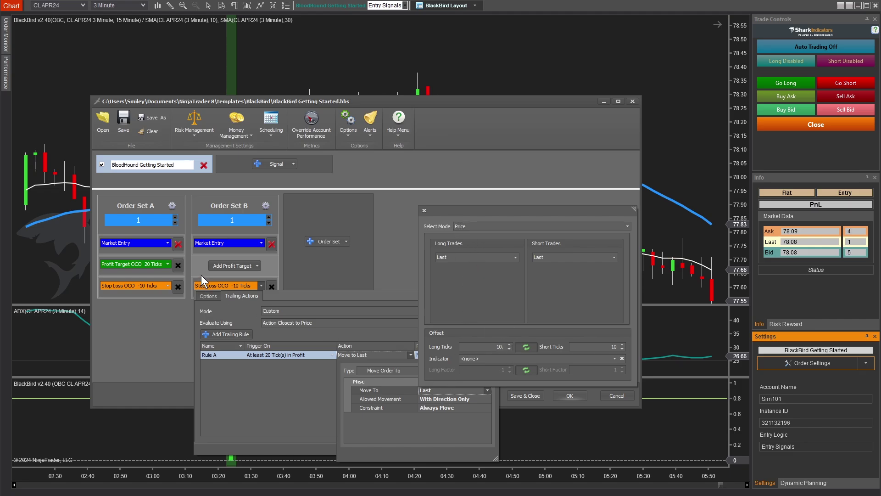
pyautogui.moveTo(484, 347); pyautogui.dragTo(511, 347)
# - Confirm the -10 tick offset, set Rule A to Repeat Indefinitely, and close the trailing actions editor
pyautogui.click(292, 405)
pyautogui.click(430, 355)
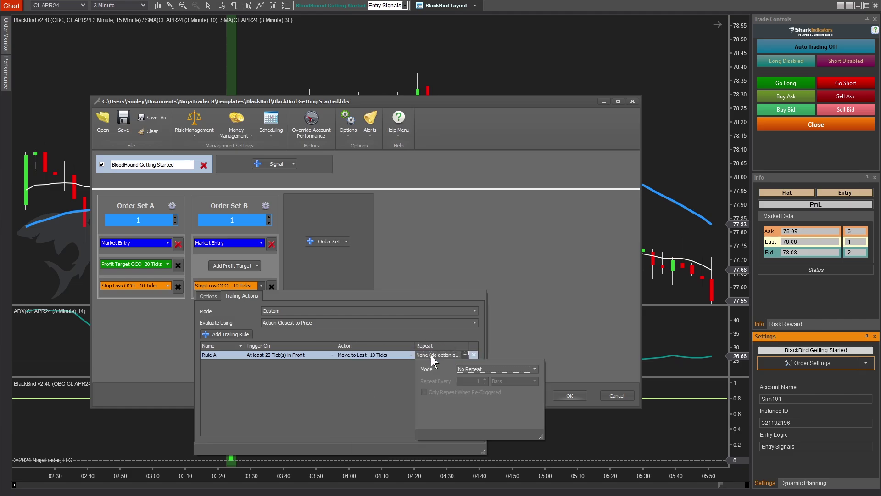
pyautogui.click(470, 369)
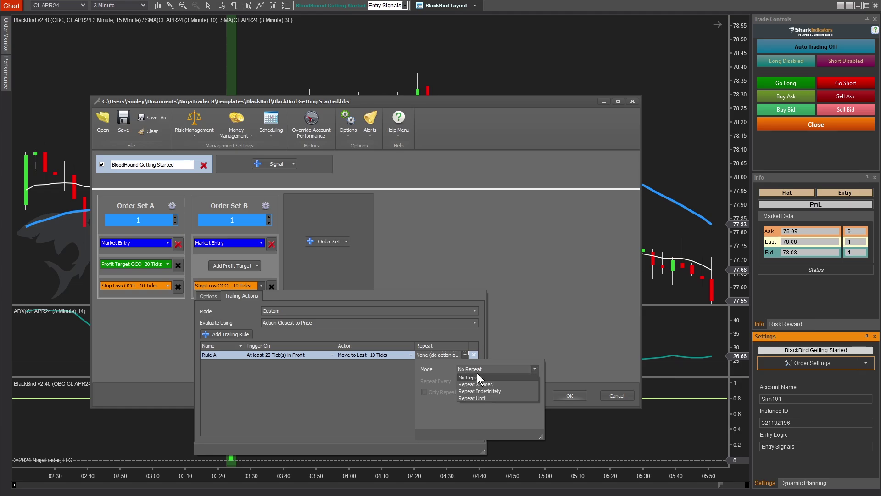
pyautogui.click(497, 390)
pyautogui.click(382, 396)
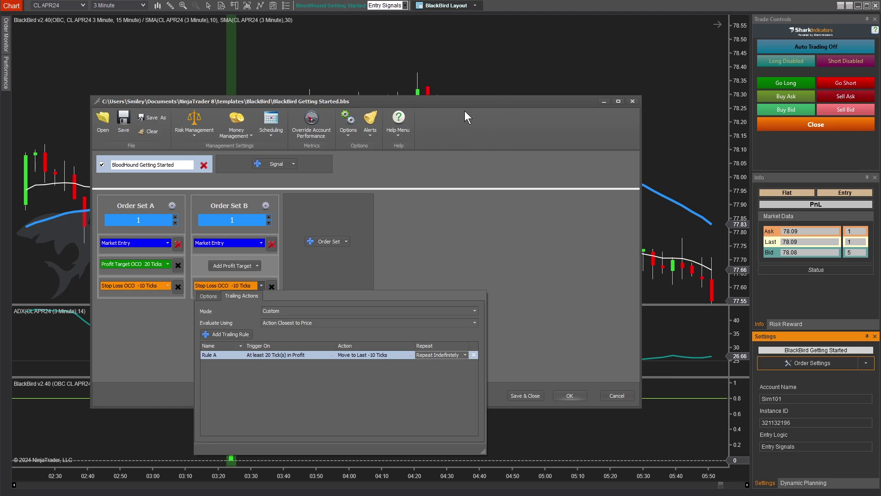
pyautogui.click(250, 285)
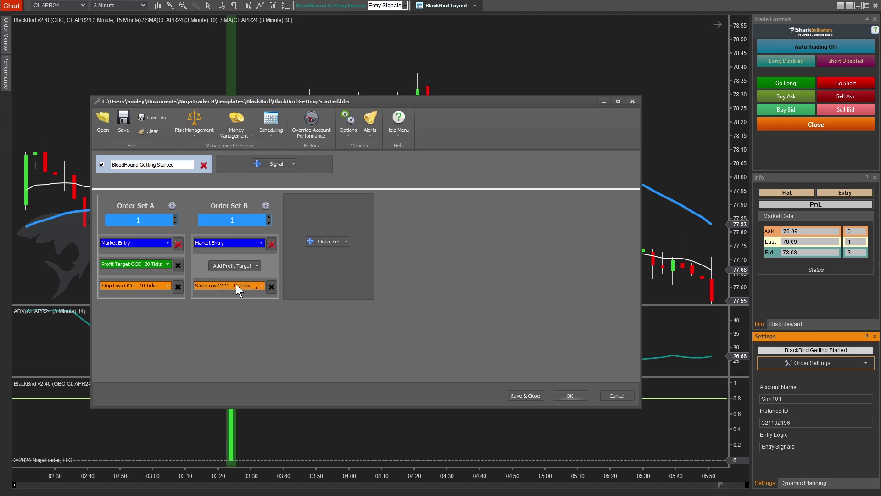
# - Save and close the order settings, then plan a long trade from the Dynamic Planning panel
pyautogui.click(530, 395)
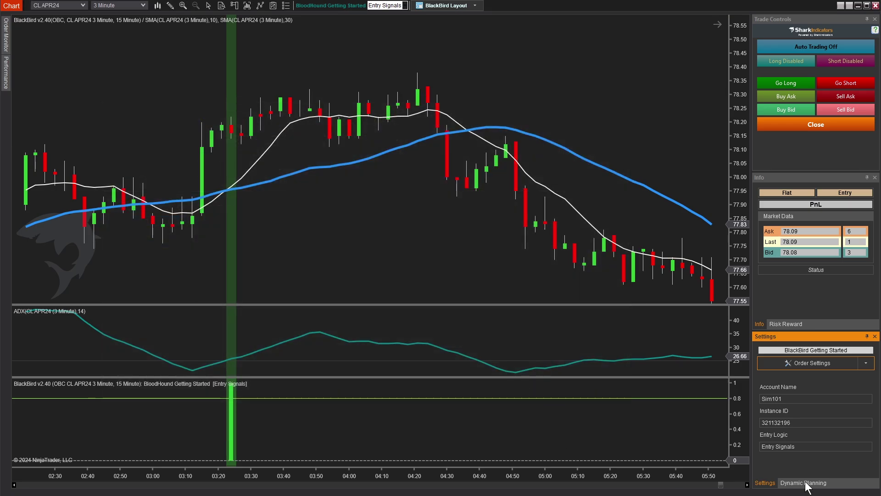
pyautogui.click(803, 482)
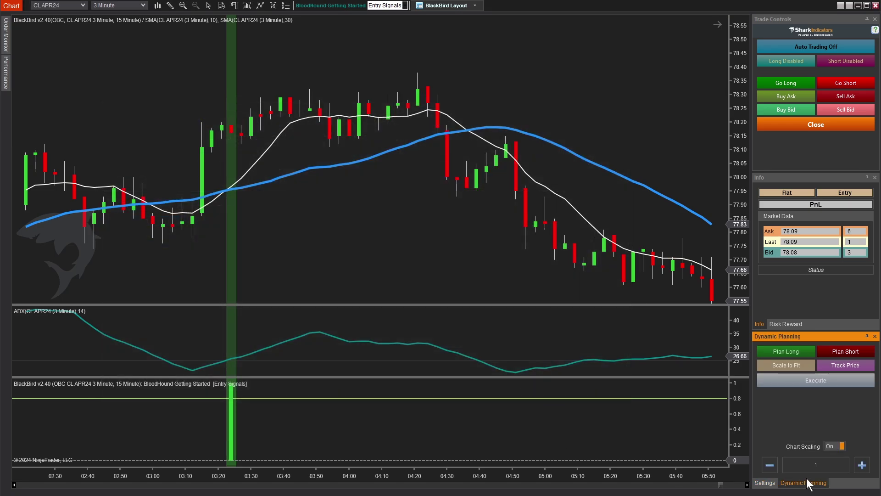
pyautogui.click(802, 352)
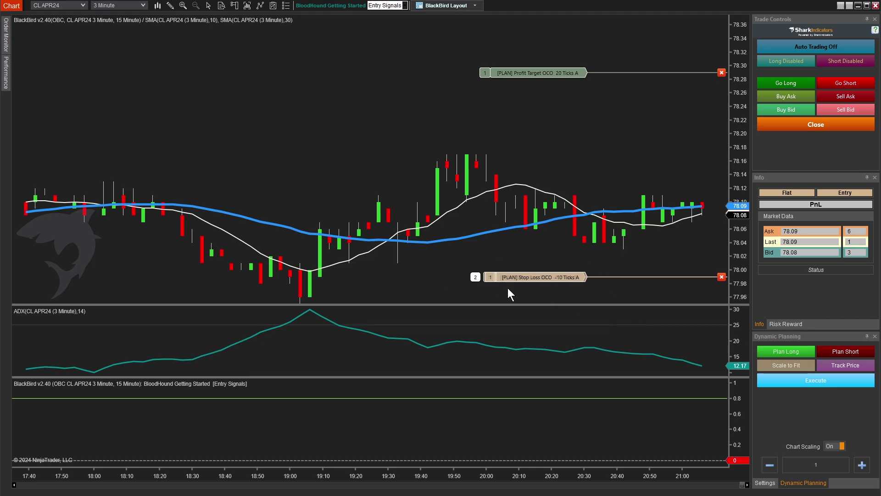
pyautogui.click(765, 482)
# - Check the order settings, move the stop plan line near 78.18, then cancel the long plan
pyautogui.click(797, 362)
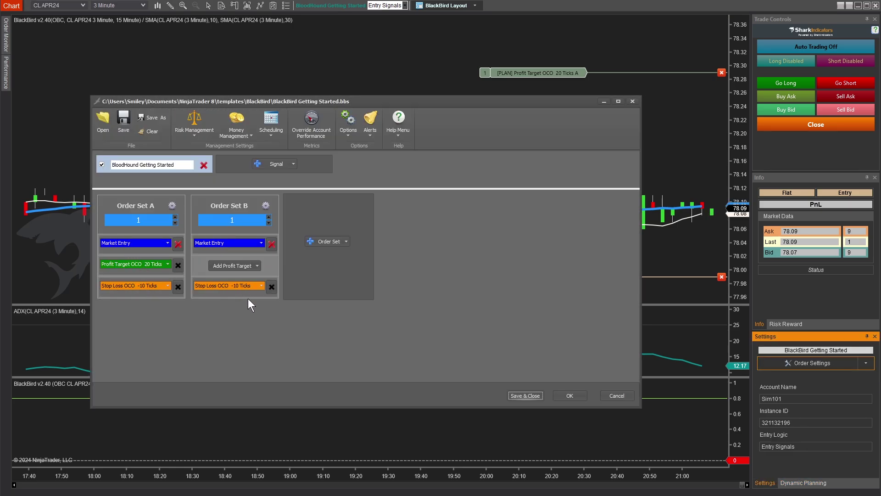
pyautogui.click(615, 395)
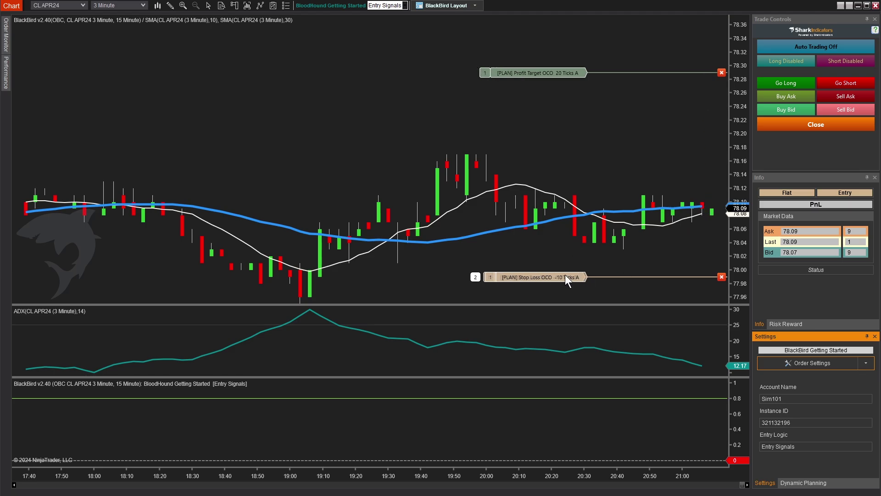
pyautogui.moveTo(549, 277); pyautogui.dragTo(503, 296)
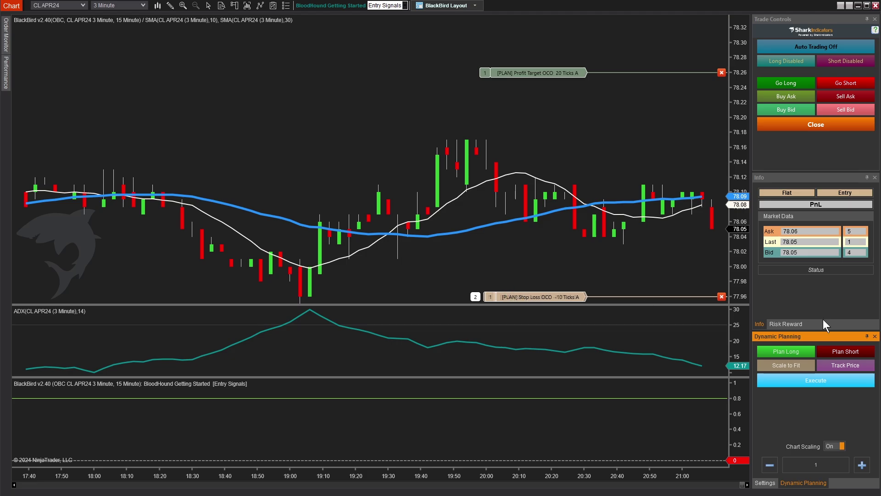
pyautogui.click(802, 353)
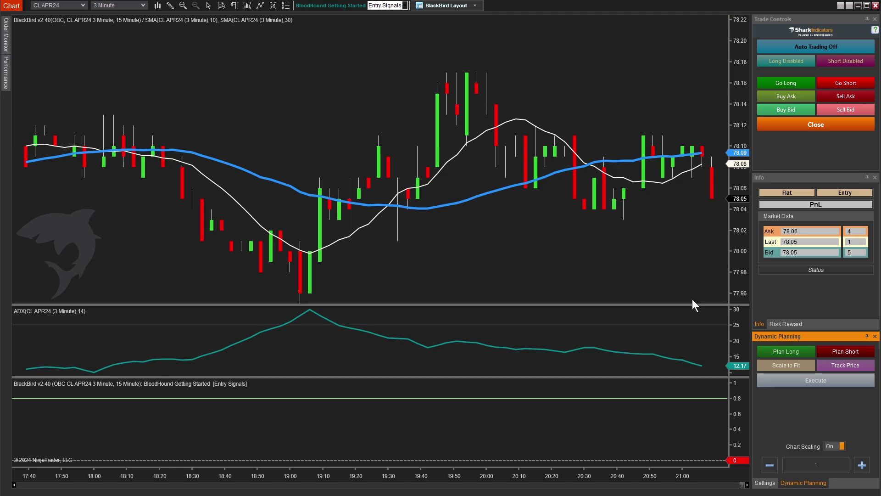
pyautogui.click(767, 483)
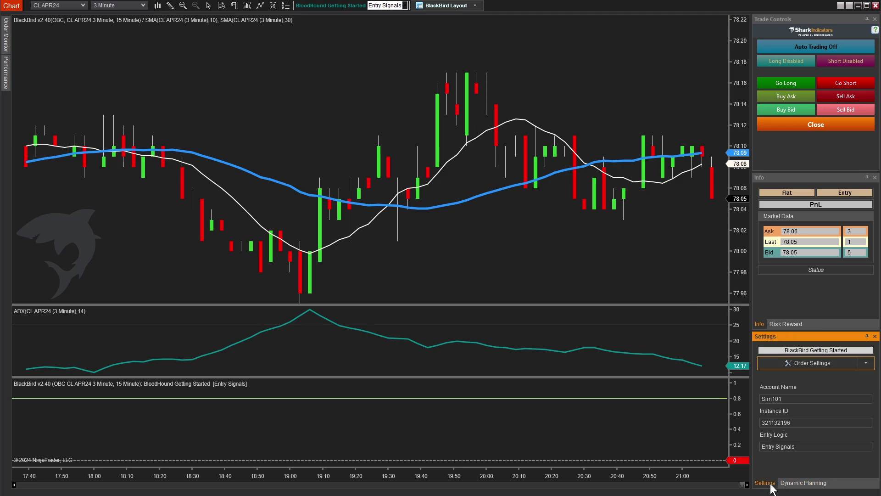
# - Check the Control Center's connections and Positions tab for open trades, then return to Strategies
pyautogui.hotkey('alt', 'Tab')
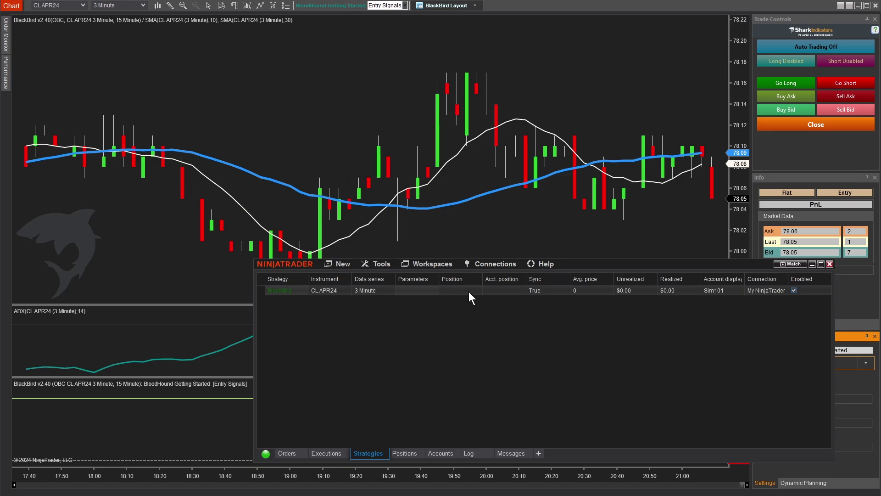
pyautogui.click(486, 265)
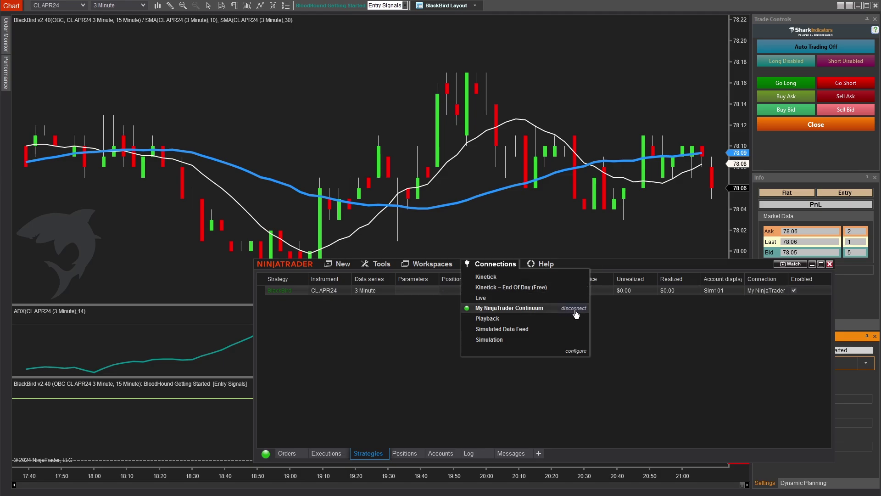
pyautogui.click(829, 148)
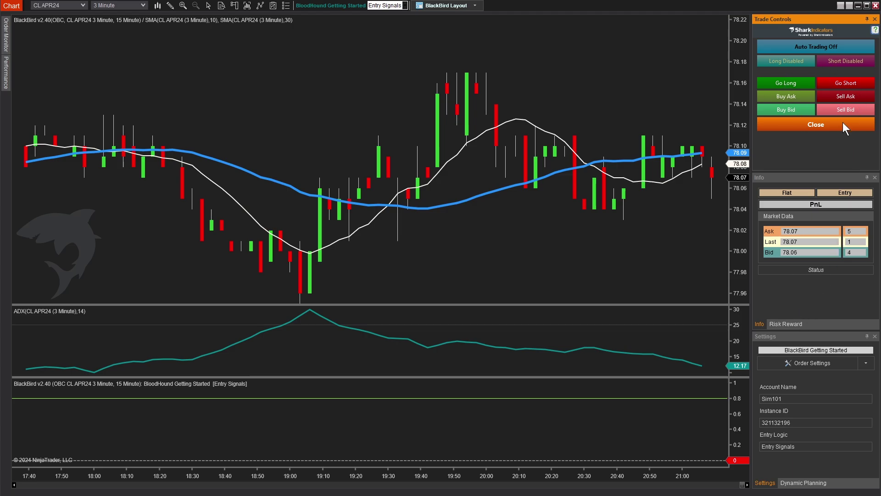
pyautogui.hotkey('alt', 'Tab')
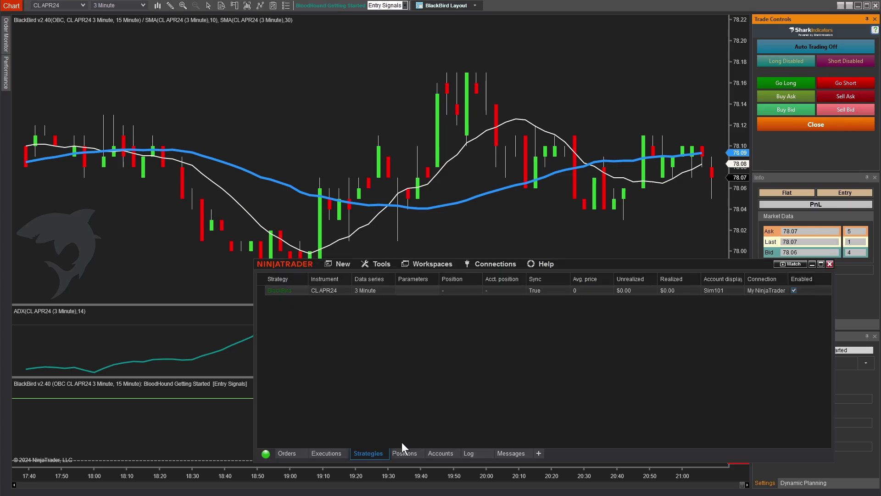
pyautogui.click(399, 454)
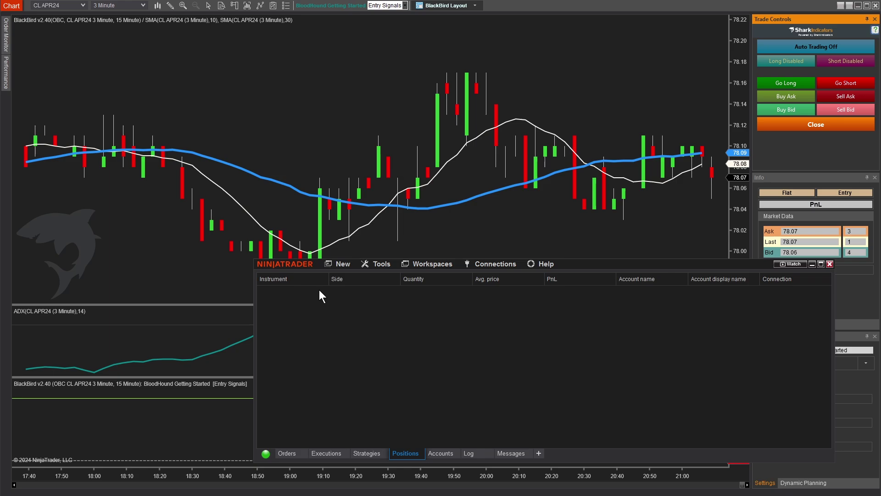
pyautogui.click(363, 454)
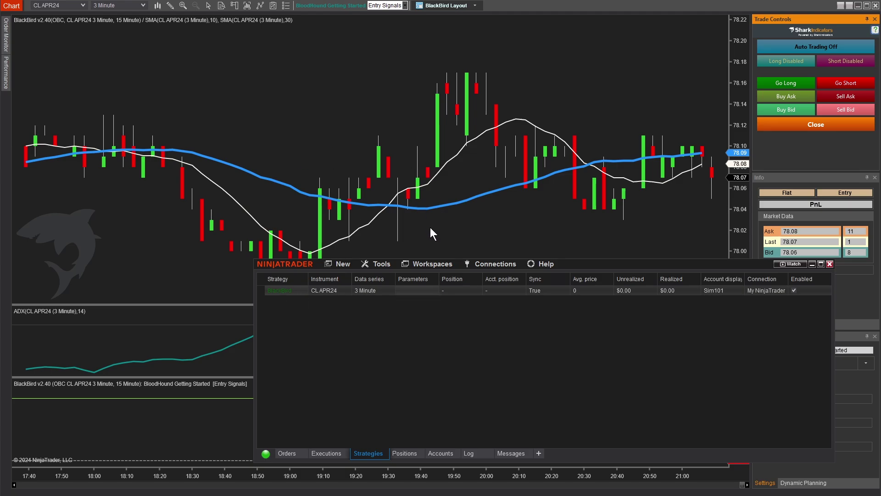
# - Disable the BlackBird strategy and disconnect from My NinjaTrader Continuum
pyautogui.click(794, 290)
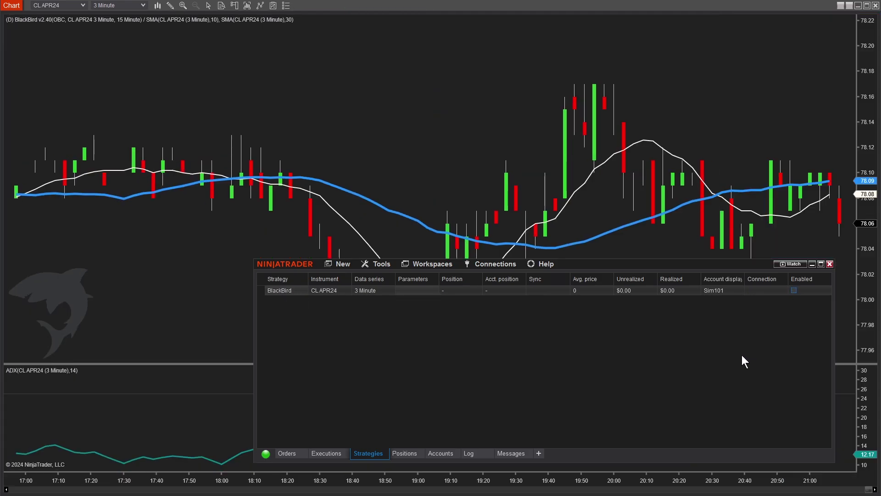
pyautogui.click(474, 262)
pyautogui.click(573, 307)
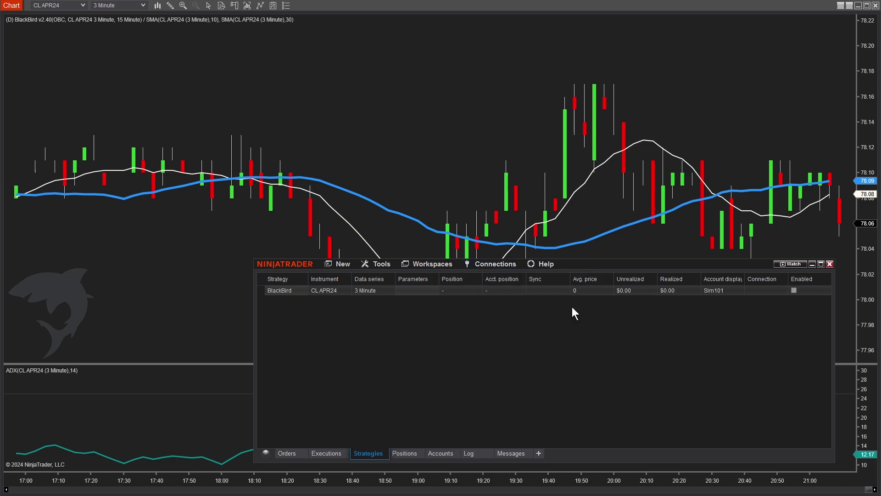
# - Connect to Playback and drag the Historical Data window into full view
pyautogui.click(505, 264)
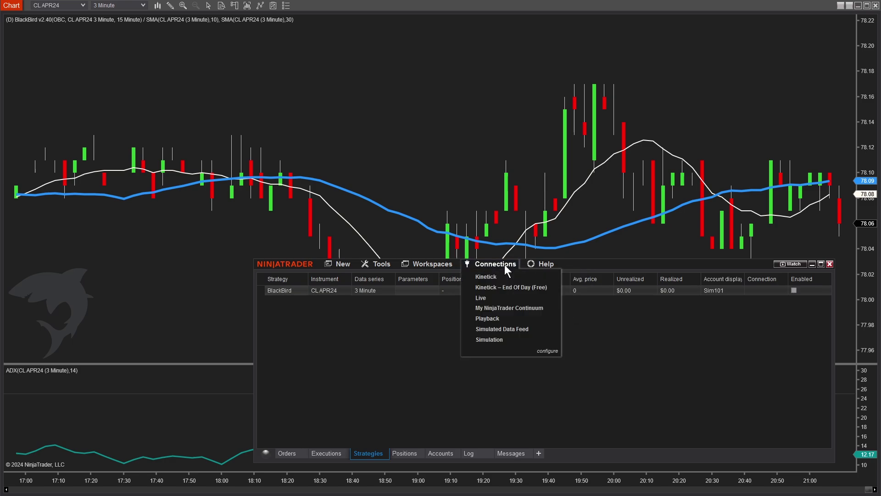
pyautogui.click(488, 319)
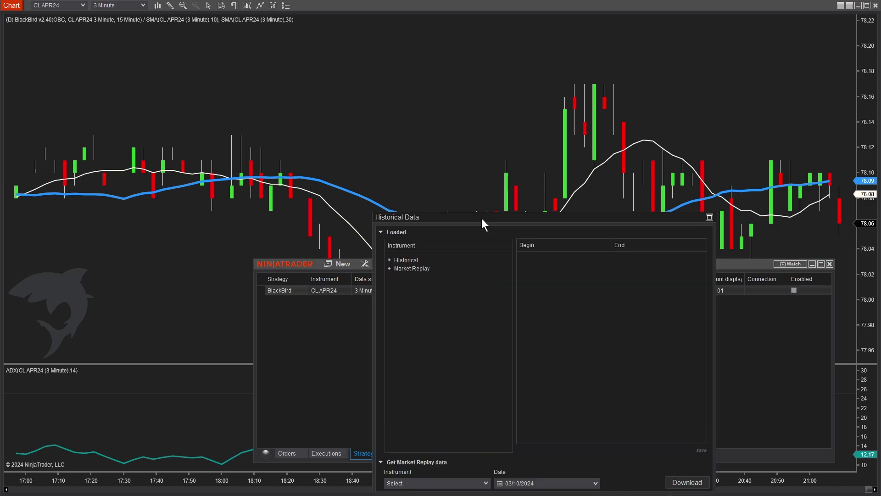
pyautogui.moveTo(481, 219); pyautogui.dragTo(300, 78)
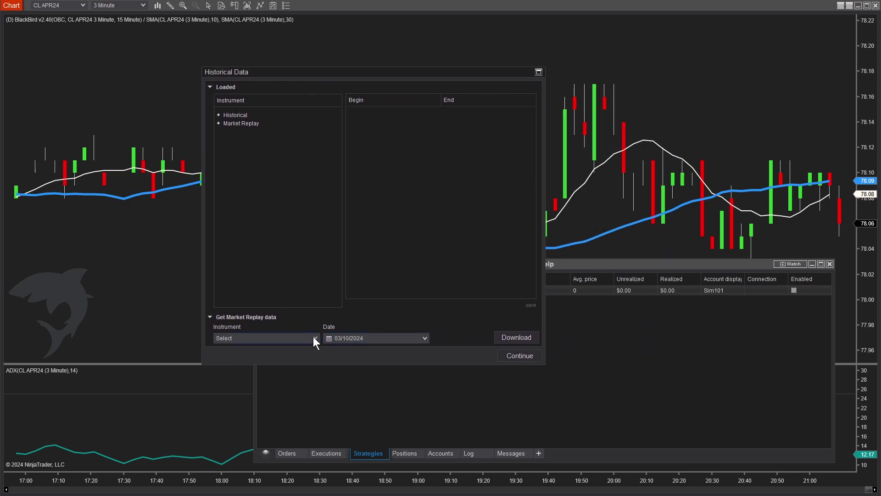
pyautogui.moveTo(256, 70); pyautogui.dragTo(315, 107)
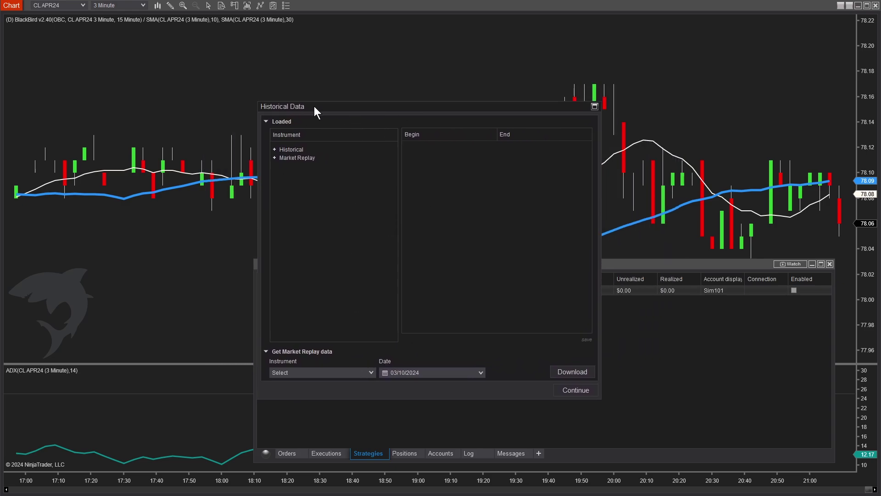
# - Select the CL APR24 futures contract and download replay data for the default date
pyautogui.click(373, 372)
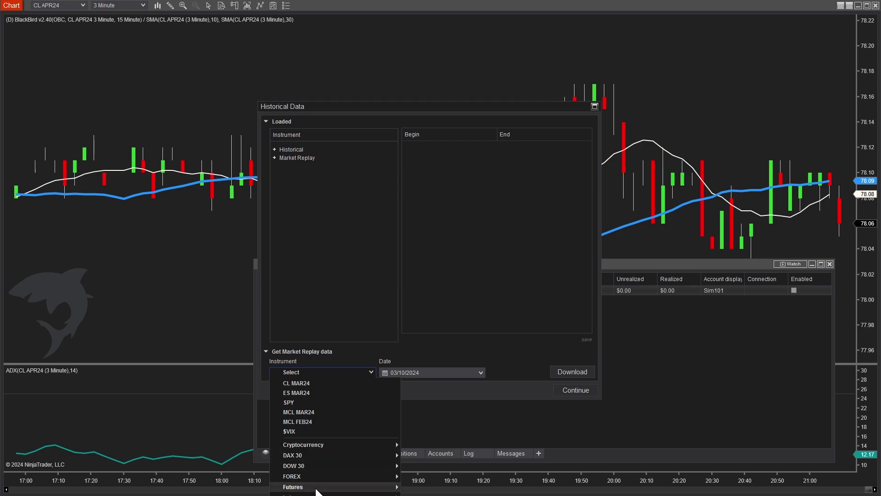
pyautogui.moveTo(316, 490)
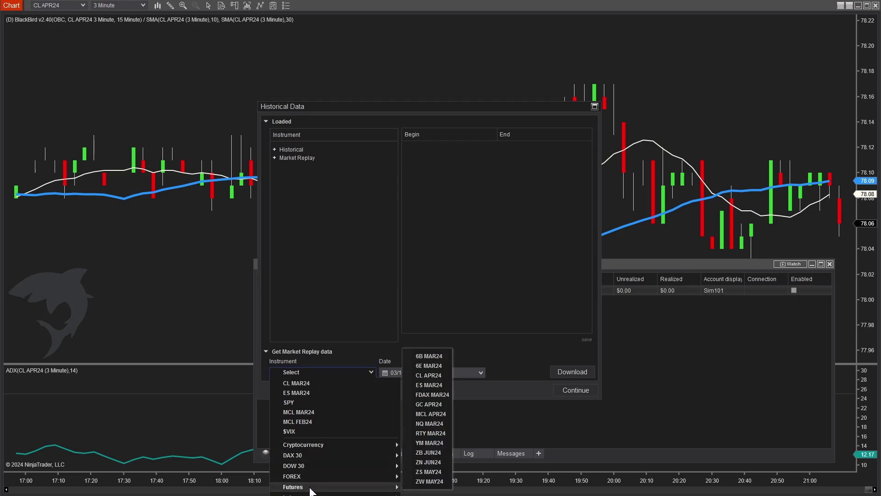
pyautogui.click(433, 375)
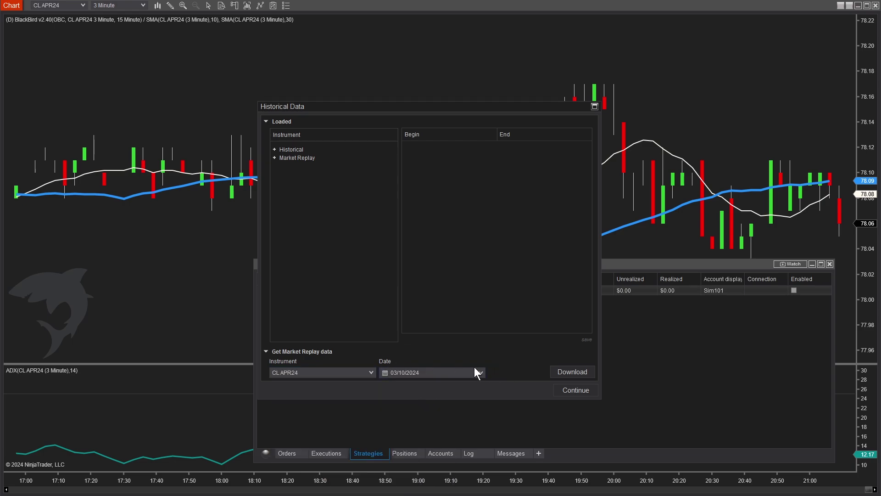
pyautogui.click(587, 376)
# - Download CL APR24 market replay data for March 9, 8 and 7, 2024
pyautogui.click(481, 374)
pyautogui.click(469, 412)
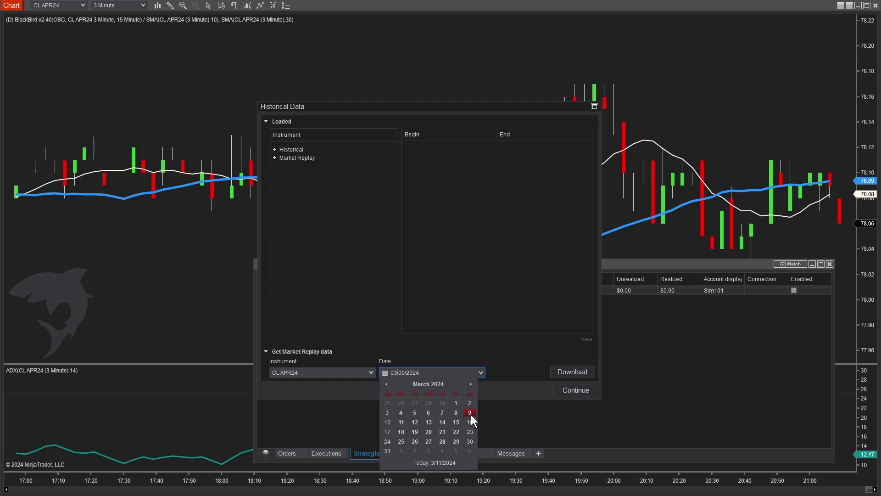
pyautogui.click(563, 371)
pyautogui.click(481, 372)
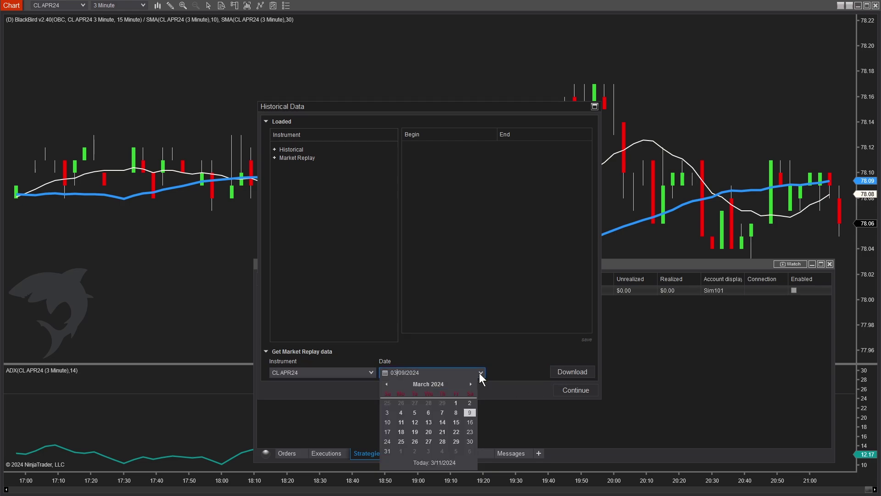
pyautogui.click(461, 409)
pyautogui.click(559, 371)
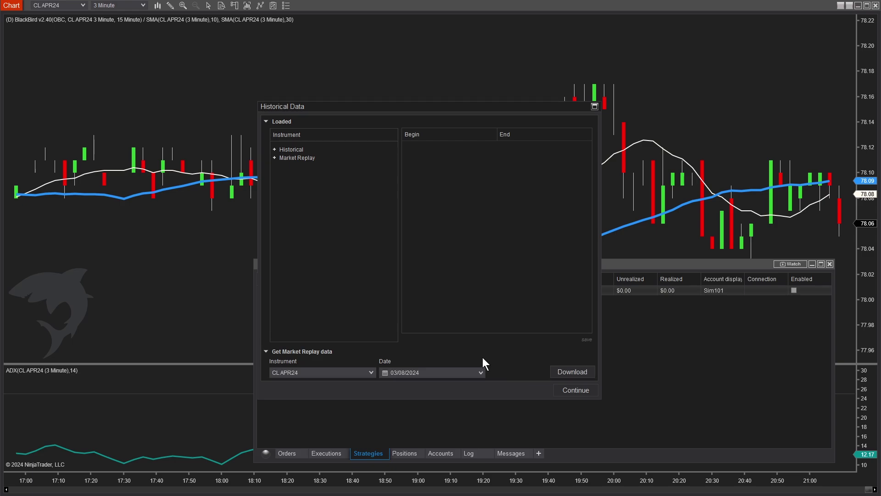
pyautogui.click(481, 372)
pyautogui.click(440, 413)
pyautogui.click(550, 373)
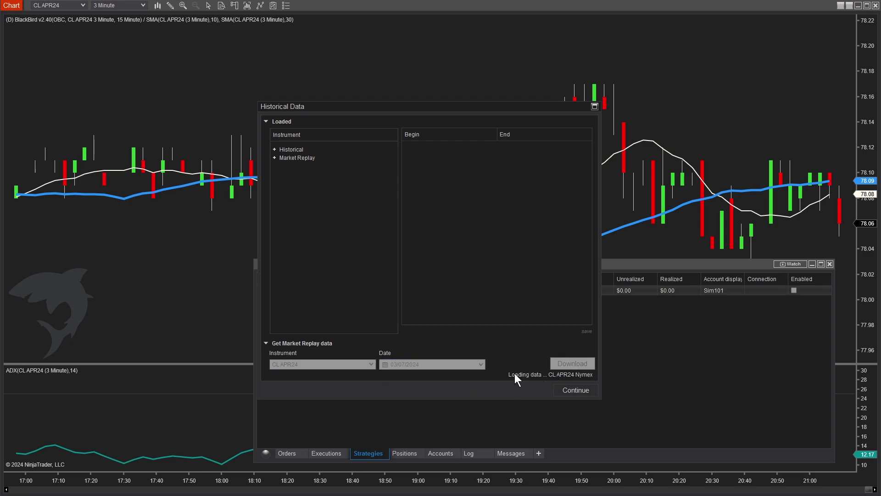
# - Download CL APR24 replay data for March 6, the next earlier day, and March 4
pyautogui.click(481, 373)
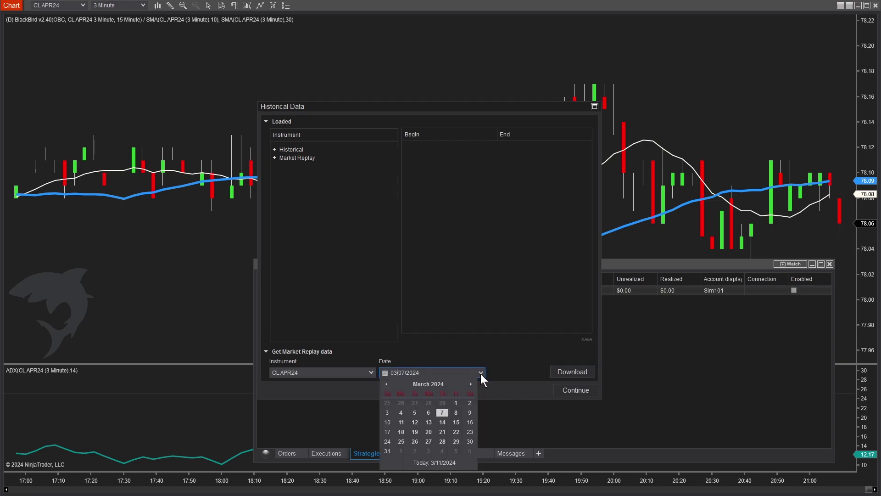
pyautogui.click(427, 413)
pyautogui.click(555, 373)
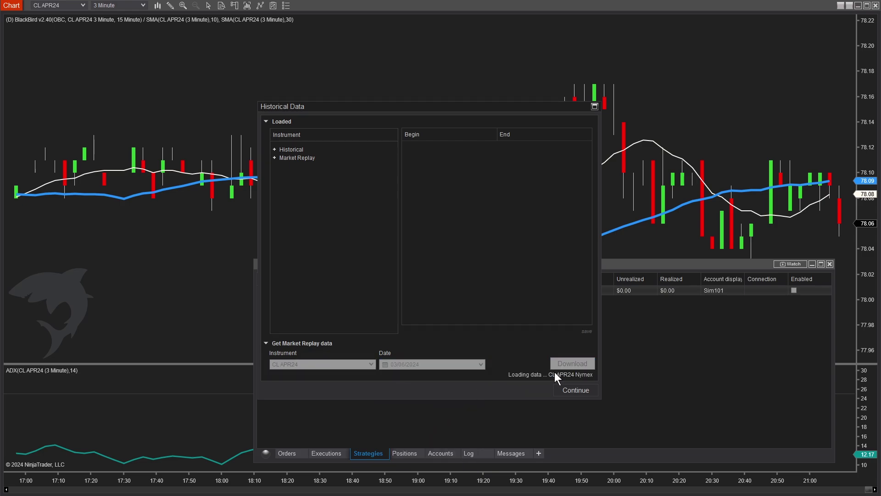
pyautogui.click(481, 373)
pyautogui.click(572, 371)
pyautogui.click(481, 373)
pyautogui.click(401, 413)
pyautogui.click(578, 371)
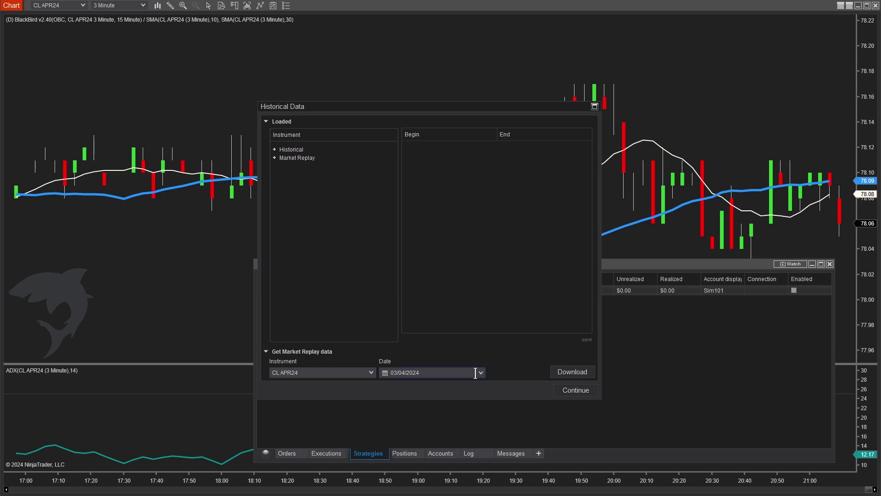
# - Load the replay chart, move the Playback panel aside, and set its start date to 03/04/2024
pyautogui.click(572, 389)
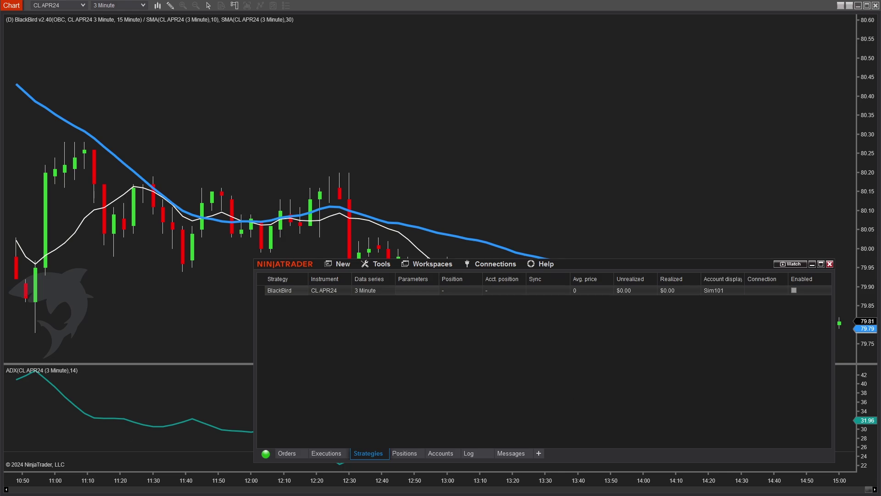
pyautogui.moveTo(103, 378); pyautogui.dragTo(59, 400)
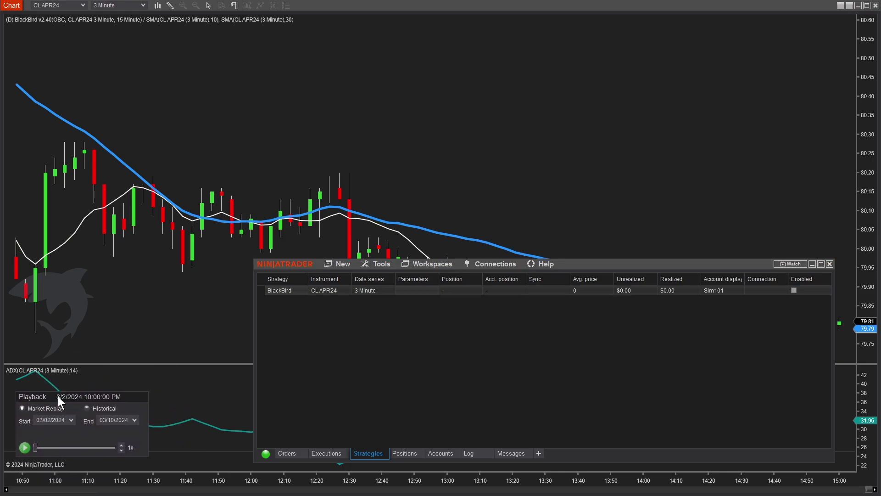
pyautogui.click(71, 420)
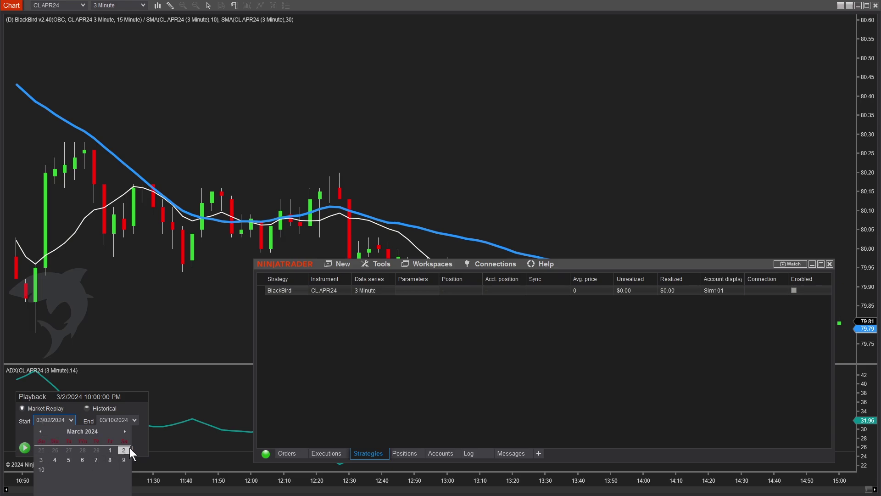
pyautogui.click(55, 459)
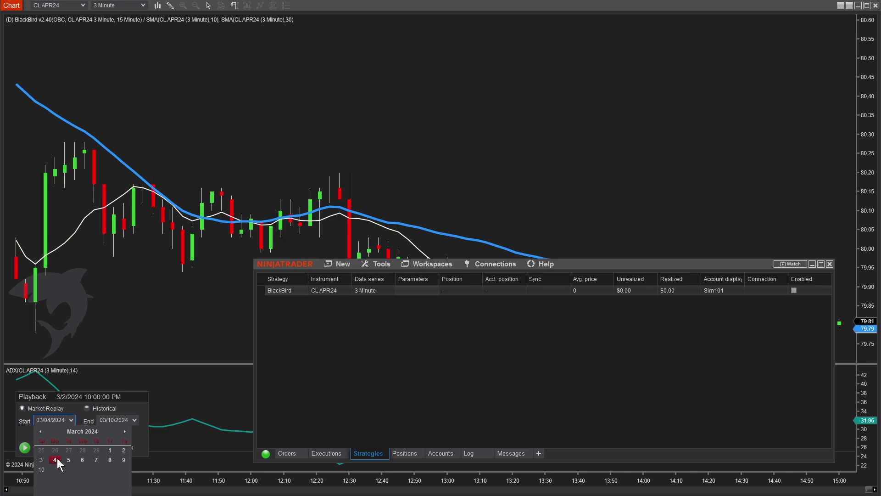
# - Start the replay from the new start date and adjust its speed, settling at 15x
pyautogui.click(26, 448)
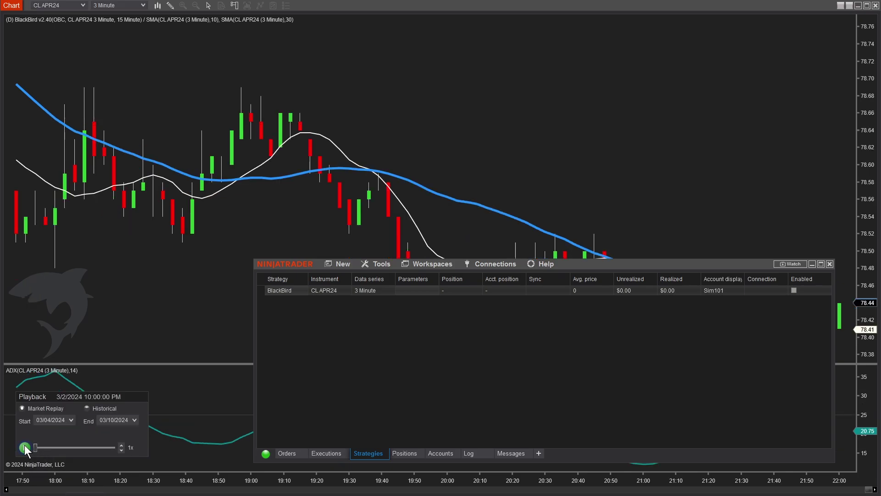
pyautogui.click(723, 211)
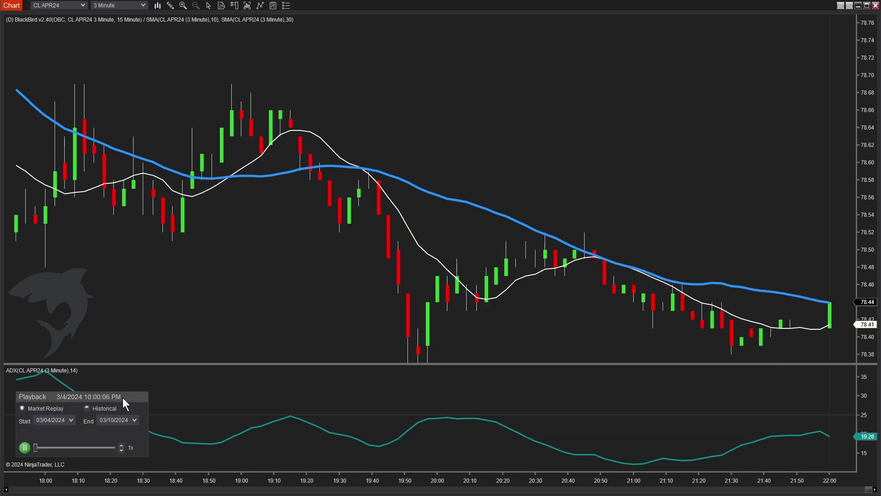
pyautogui.click(122, 445)
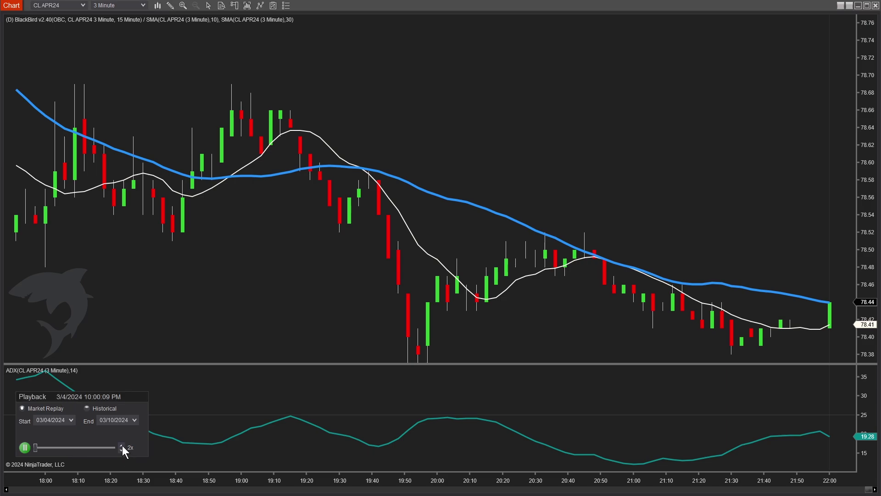
pyautogui.click(122, 445)
pyautogui.click(122, 445)
pyautogui.click(122, 445)
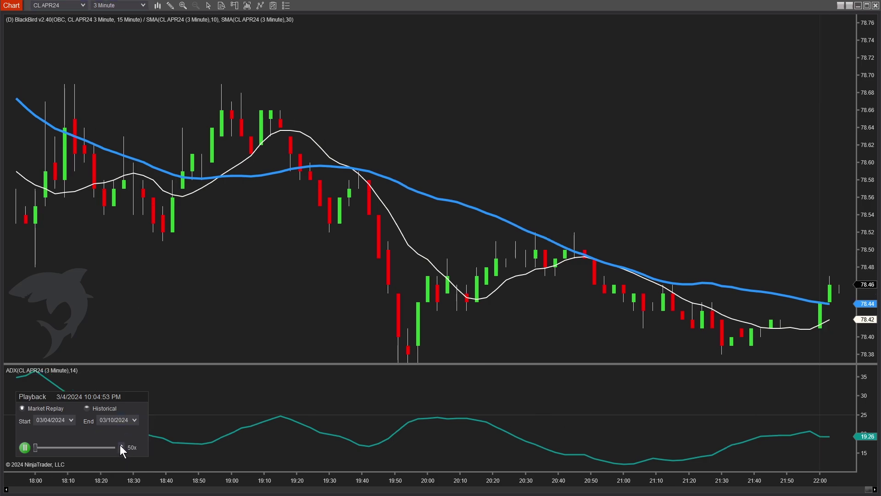
pyautogui.click(122, 445)
pyautogui.click(121, 444)
pyautogui.click(121, 450)
pyautogui.click(121, 450)
pyautogui.click(122, 450)
pyautogui.click(122, 450)
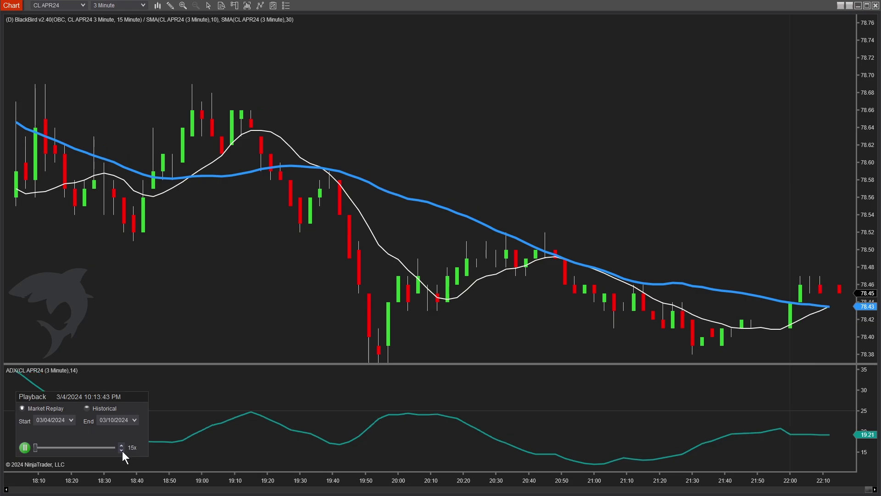
# - Use Go To to jump the replay to 10:01
pyautogui.rightClick(128, 405)
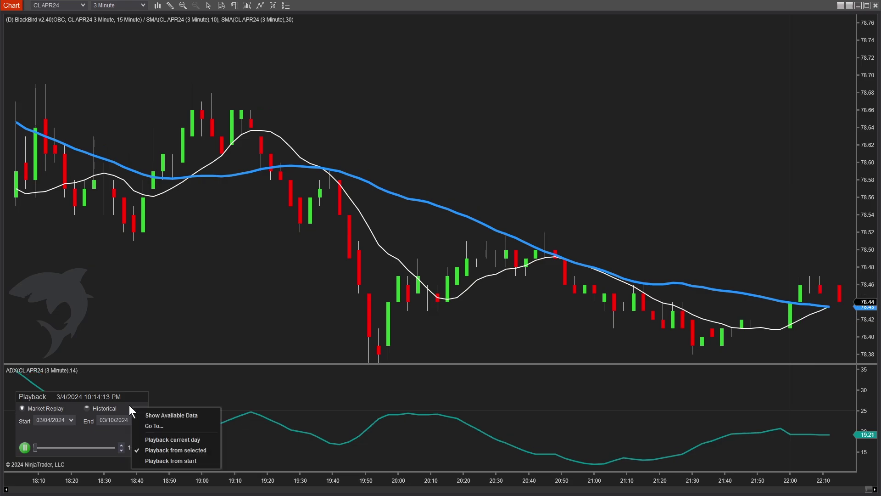
pyautogui.click(145, 427)
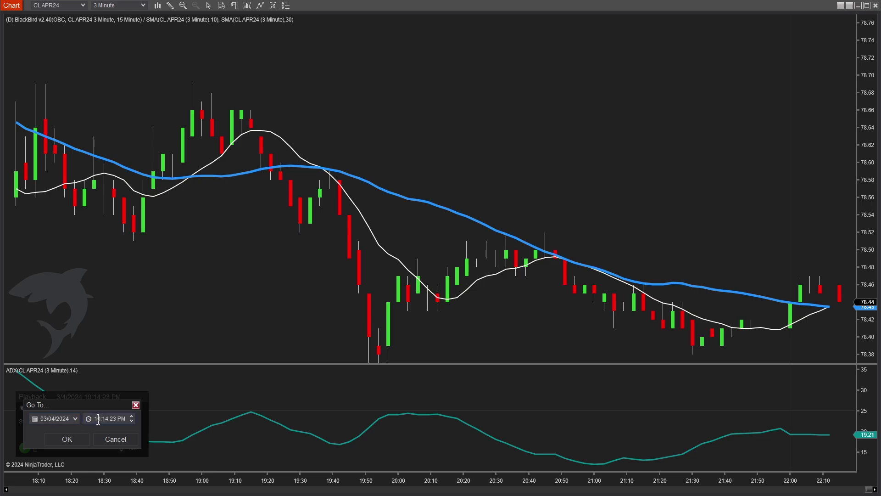
pyautogui.click(97, 419)
pyautogui.moveTo(100, 419); pyautogui.dragTo(95, 419)
pyautogui.write('10:01')
pyautogui.press('Return')
# - Jump the replay to March 5, 2024 at 10:01 AM and resume playback
pyautogui.rightClick(132, 407)
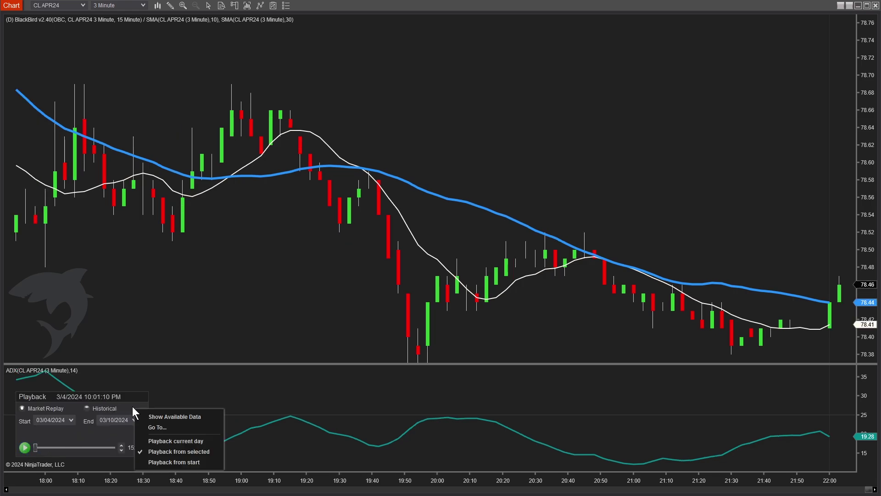
pyautogui.click(171, 427)
pyautogui.click(75, 418)
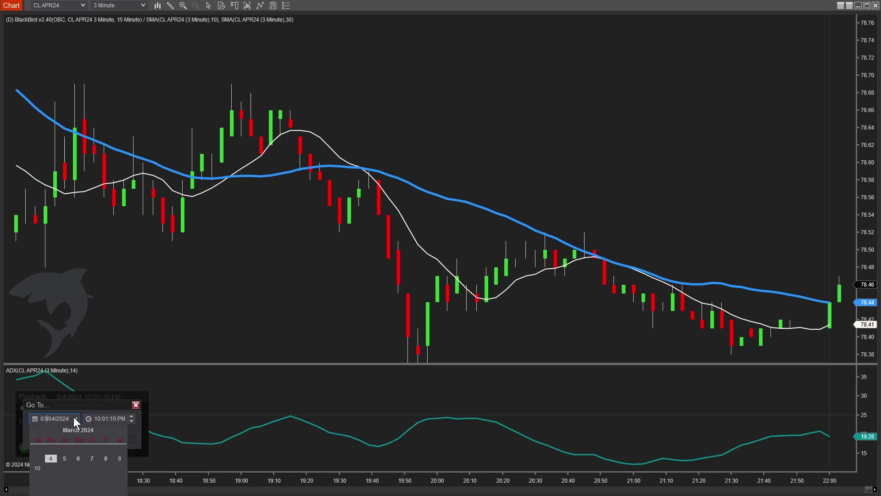
pyautogui.click(65, 459)
pyautogui.click(132, 417)
pyautogui.click(67, 439)
pyautogui.click(24, 447)
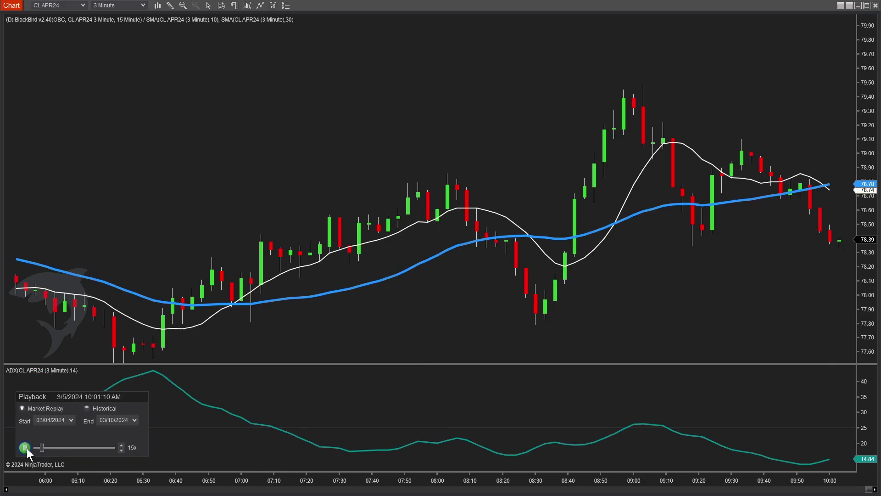
# - Swing the replay speed through 1000x and 100x down to 8x, pause, and show the Strategies list
pyautogui.click(122, 445)
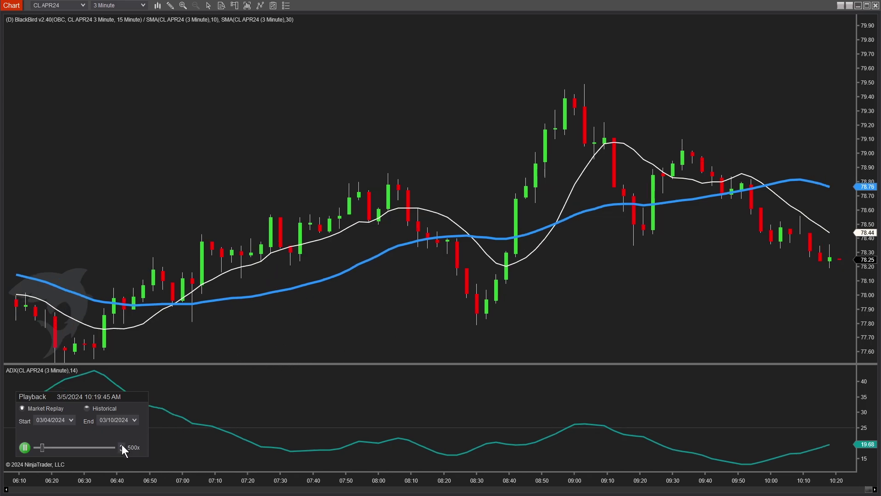
pyautogui.click(121, 445)
pyautogui.click(121, 444)
pyautogui.click(121, 444)
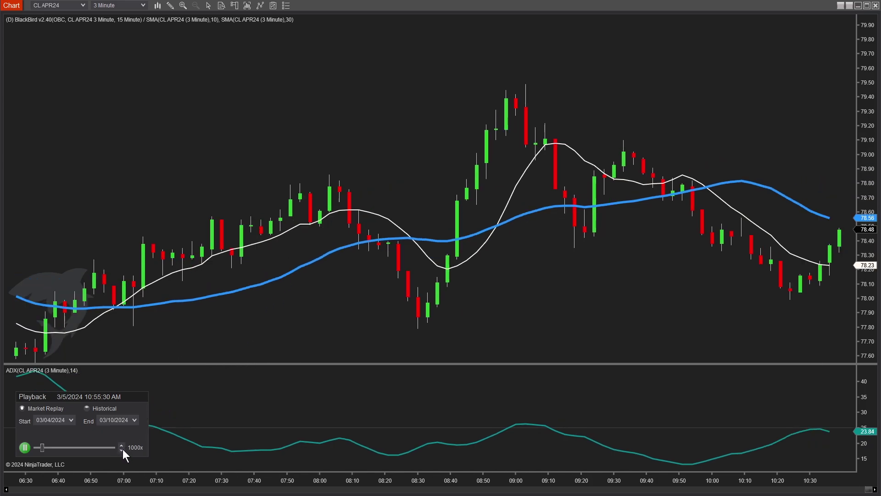
pyautogui.click(121, 450)
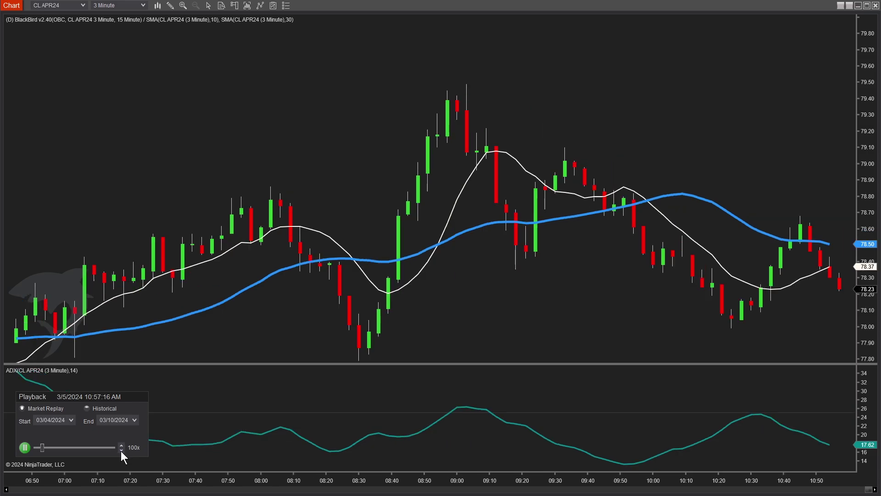
pyautogui.click(121, 451)
pyautogui.click(121, 446)
pyautogui.click(122, 450)
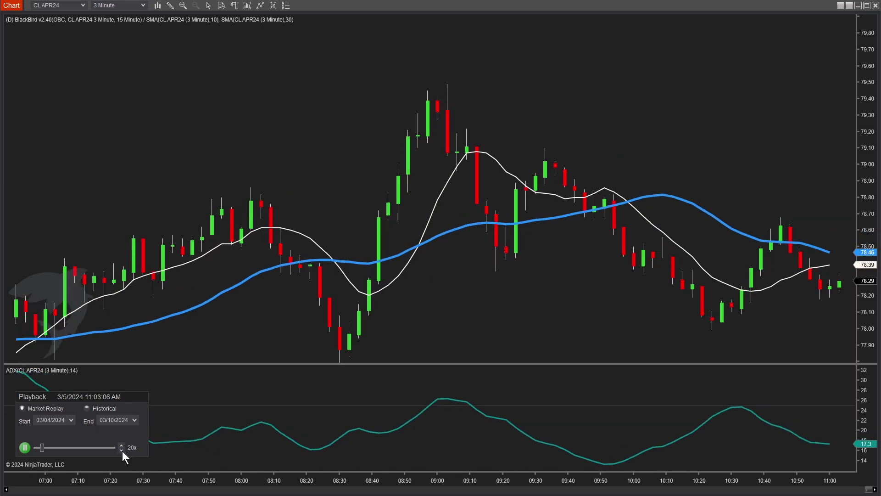
pyautogui.click(123, 451)
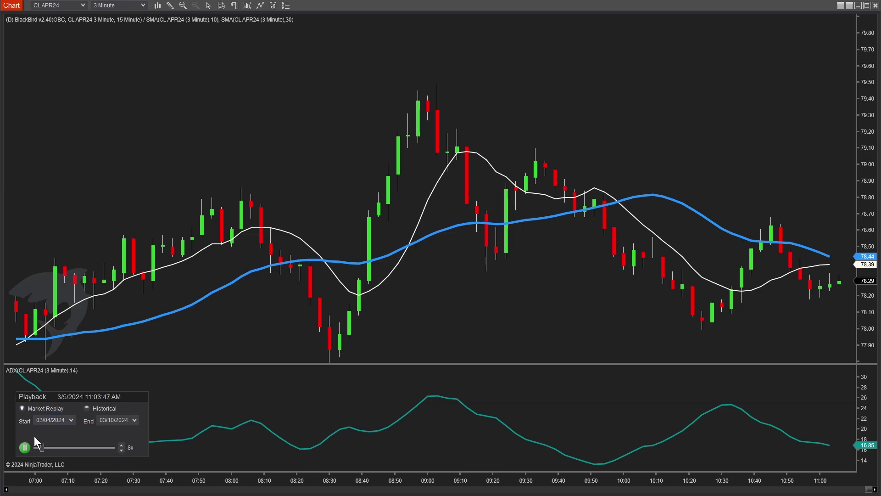
pyautogui.click(26, 448)
pyautogui.hotkey('alt', 'Tab')
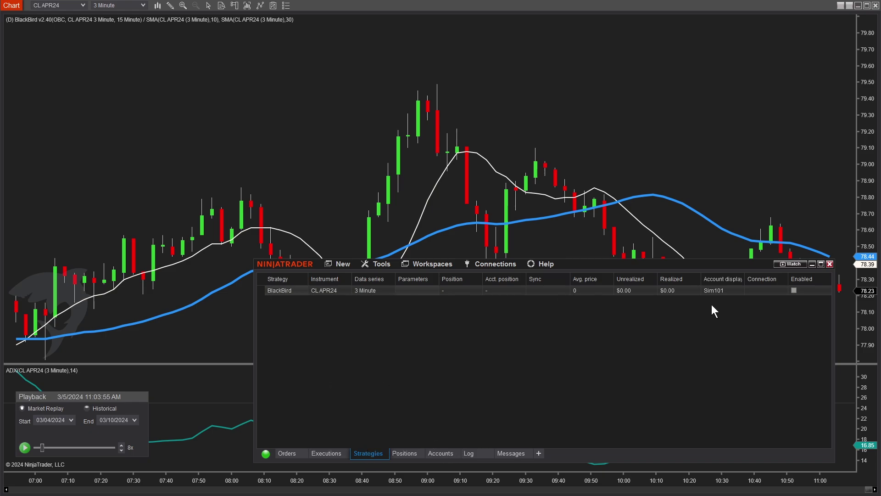
# - Open BlackBird's strategy settings and set its account to Playback101
pyautogui.click(794, 290)
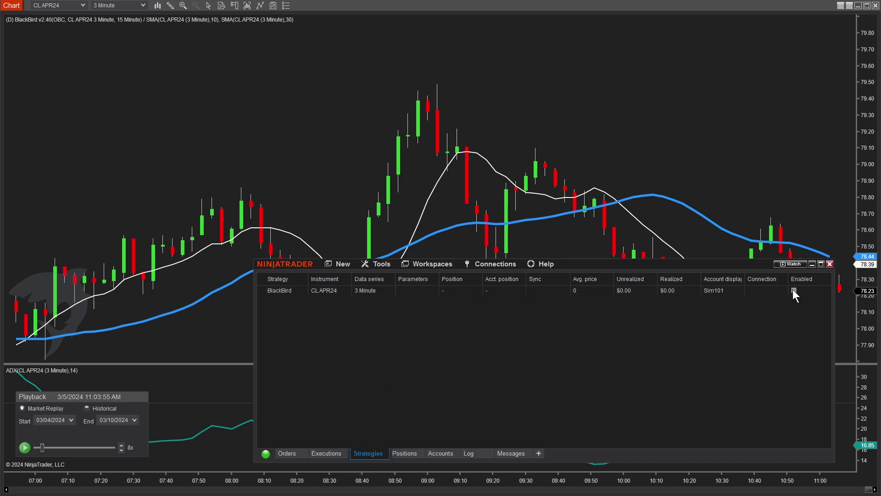
pyautogui.rightClick(297, 290)
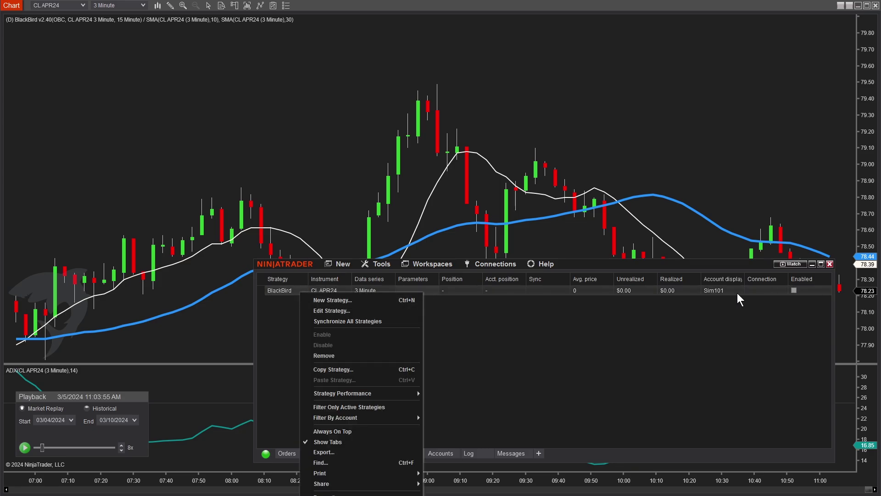
pyautogui.click(322, 310)
pyautogui.moveTo(425, 230); pyautogui.dragTo(410, 177)
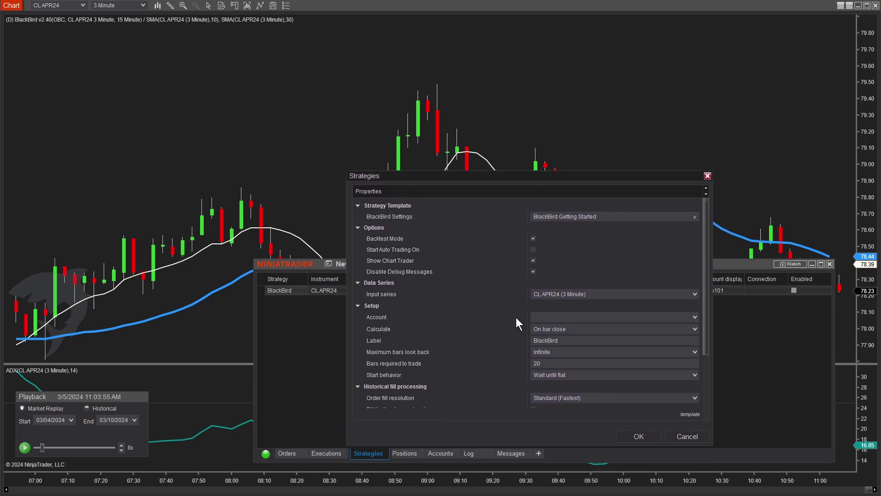
pyautogui.click(561, 316)
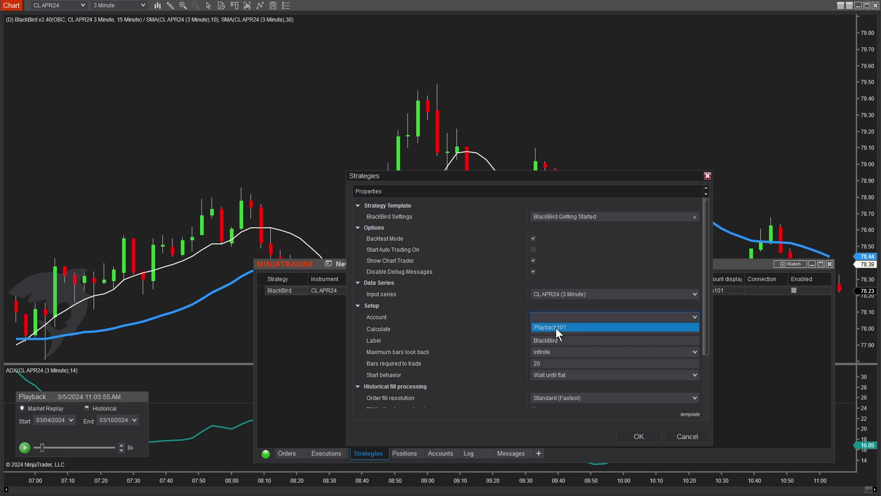
pyautogui.click(555, 327)
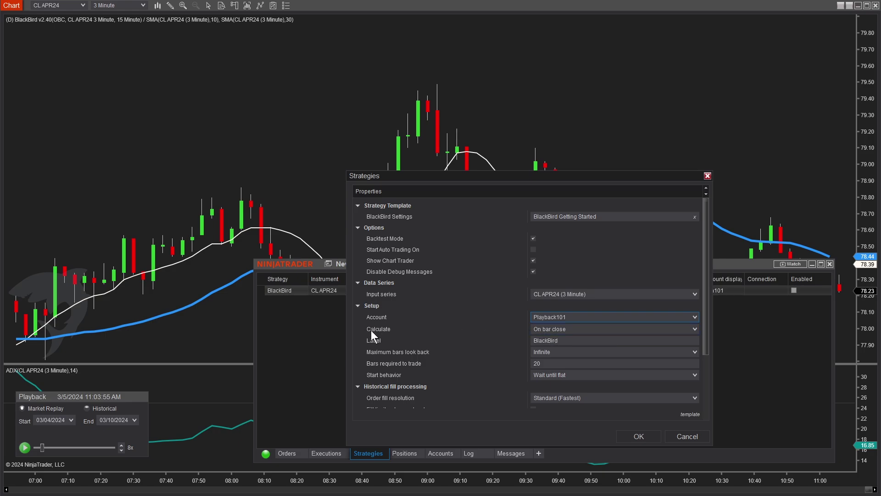
# - Keep Calculate at On bar close after briefly trying On price change, and apply the settings
pyautogui.click(546, 330)
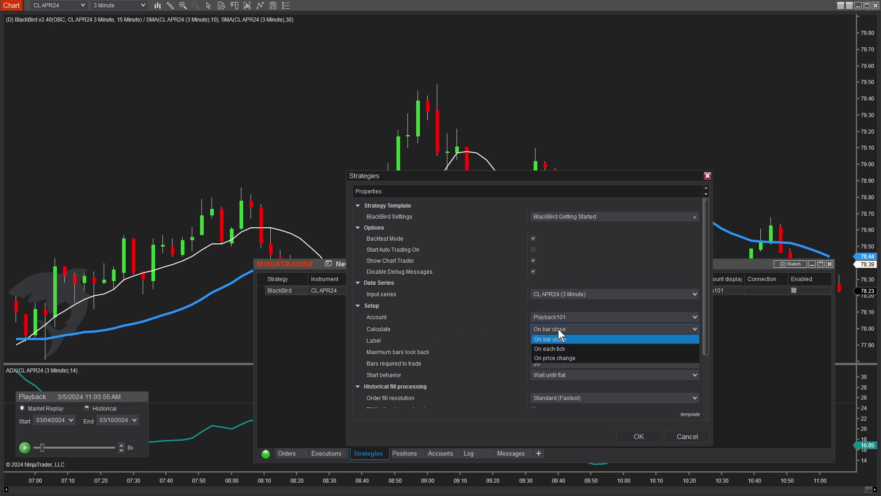
pyautogui.click(558, 329)
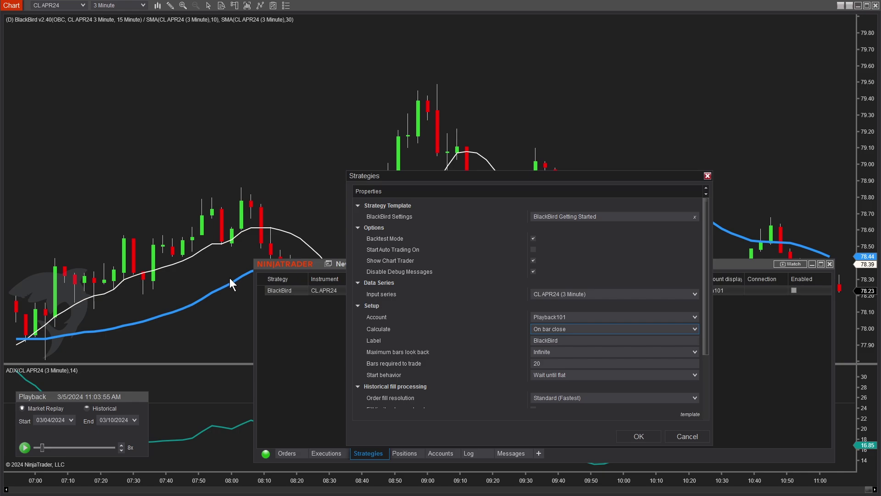
pyautogui.click(558, 328)
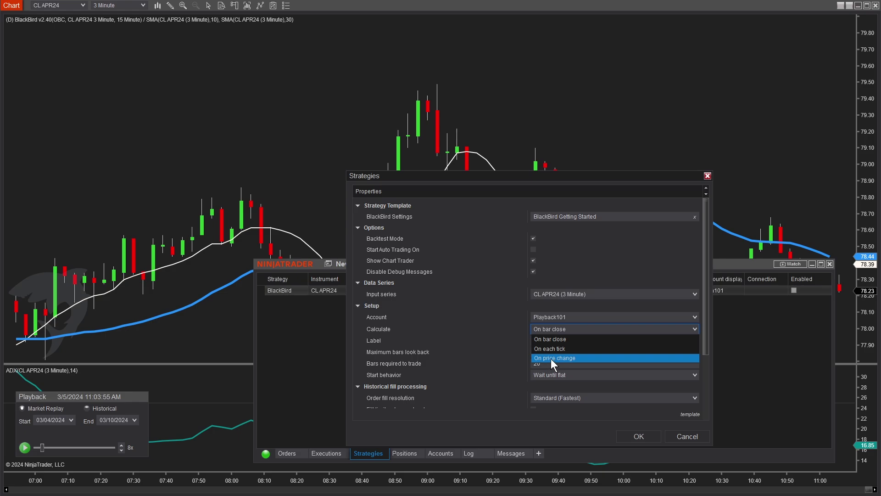
pyautogui.click(551, 358)
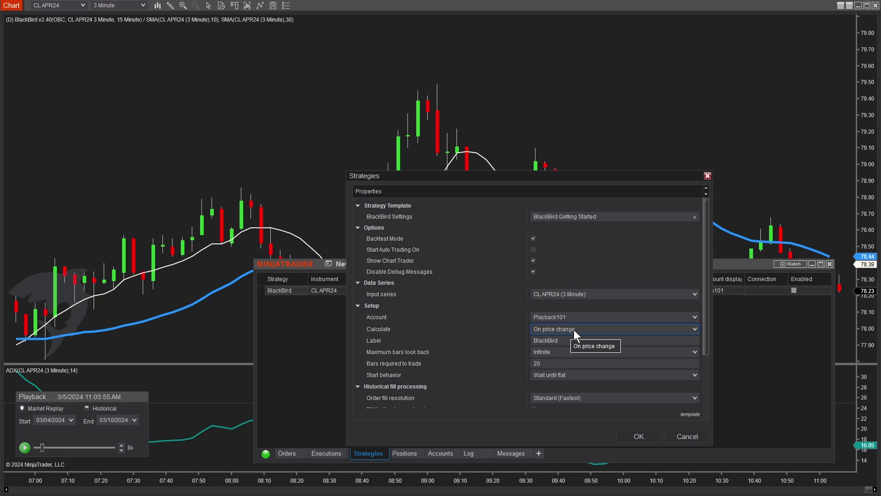
pyautogui.click(574, 329)
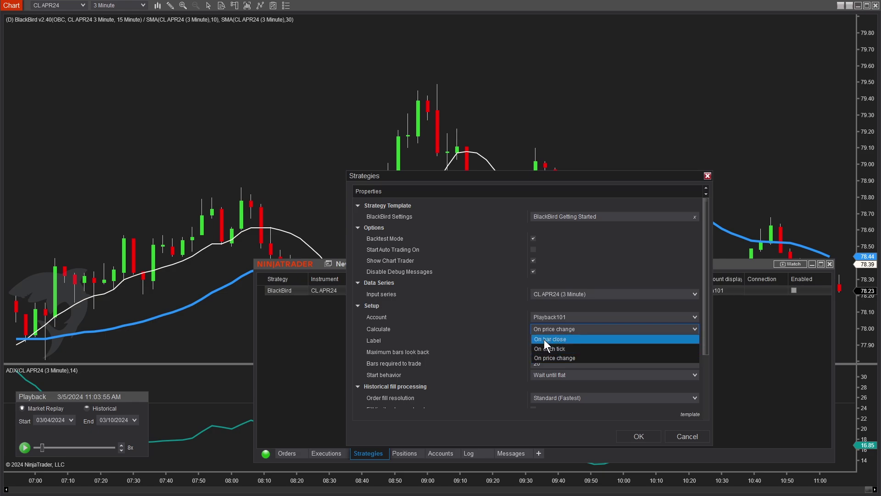
pyautogui.click(560, 340)
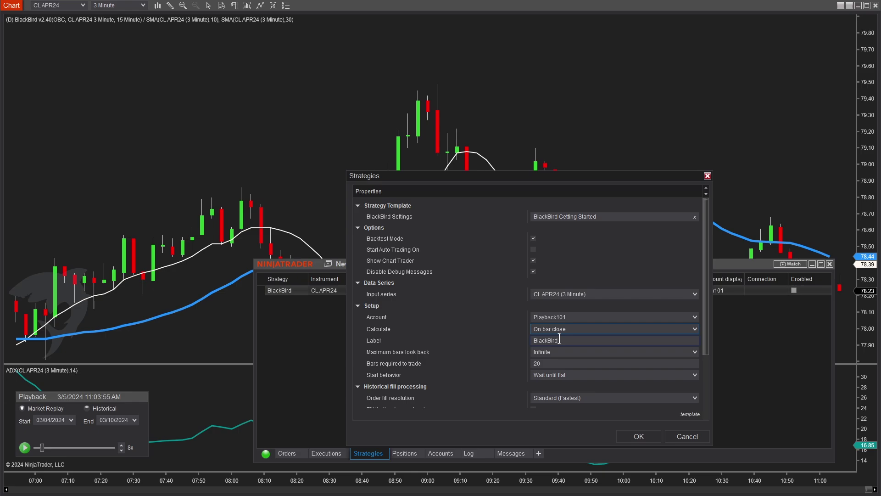
pyautogui.click(566, 329)
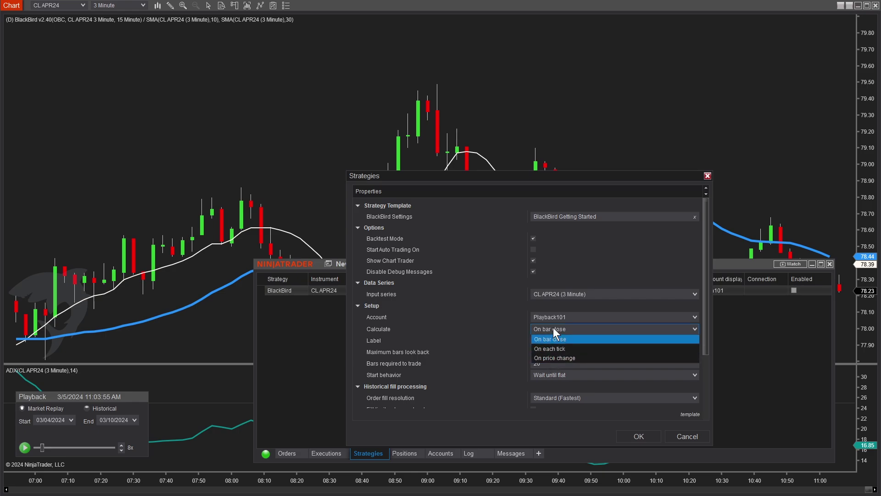
pyautogui.click(552, 328)
pyautogui.click(642, 436)
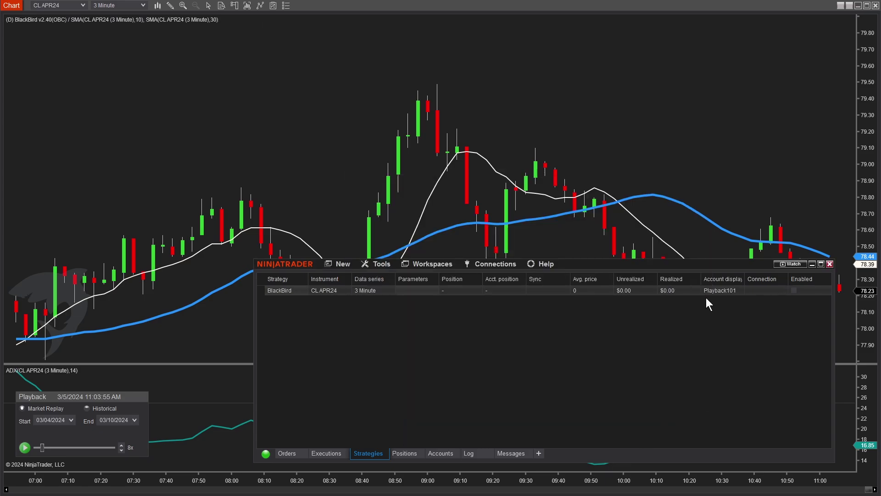
# - Enable BlackBird, then disable it, advance the replay, and re-enable it, acknowledging each order confirmation
pyautogui.click(794, 289)
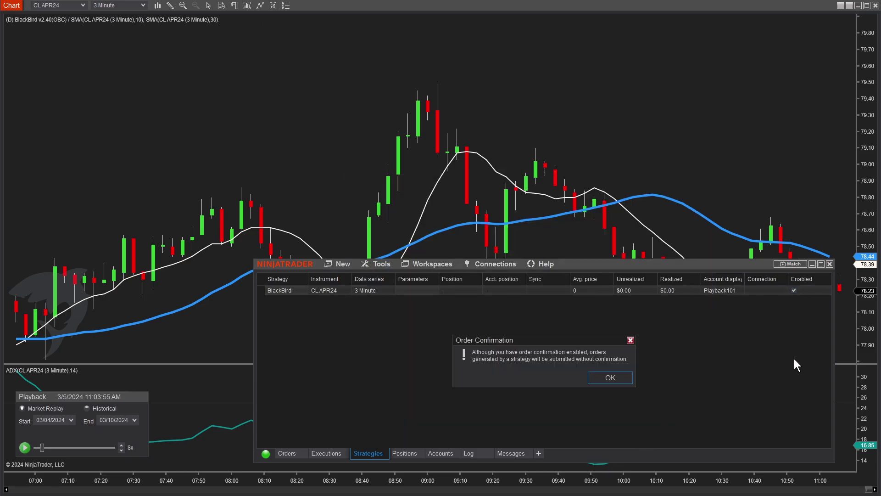
pyautogui.click(613, 380)
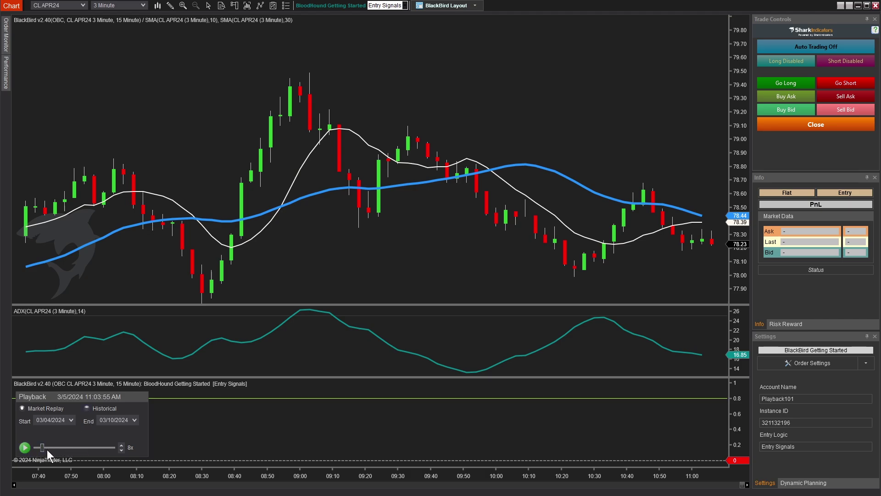
pyautogui.hotkey('alt', 'Tab')
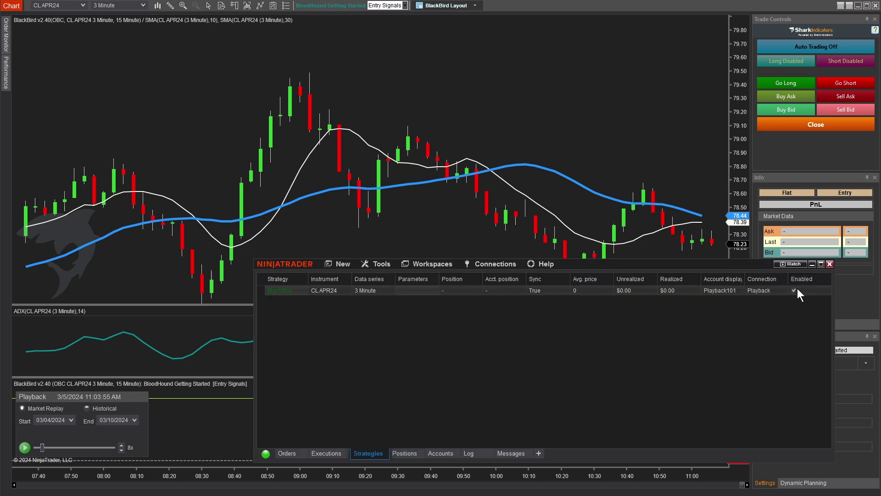
pyautogui.click(794, 290)
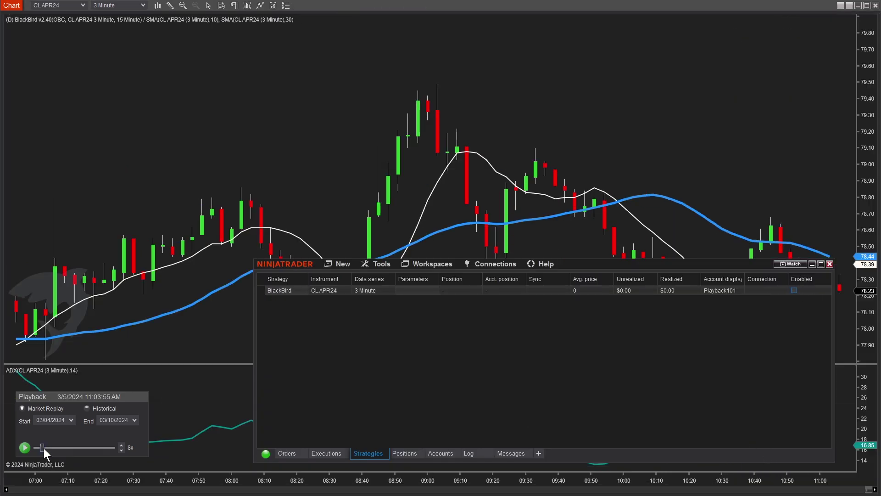
pyautogui.click(42, 449)
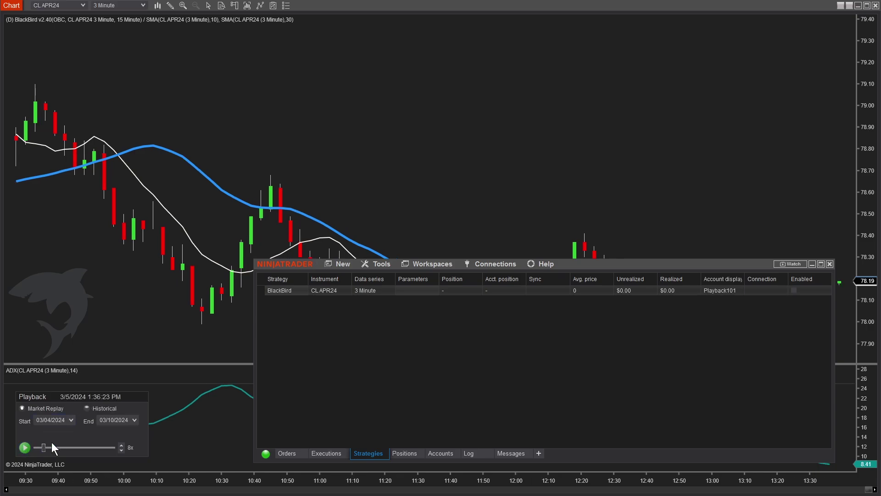
pyautogui.click(794, 290)
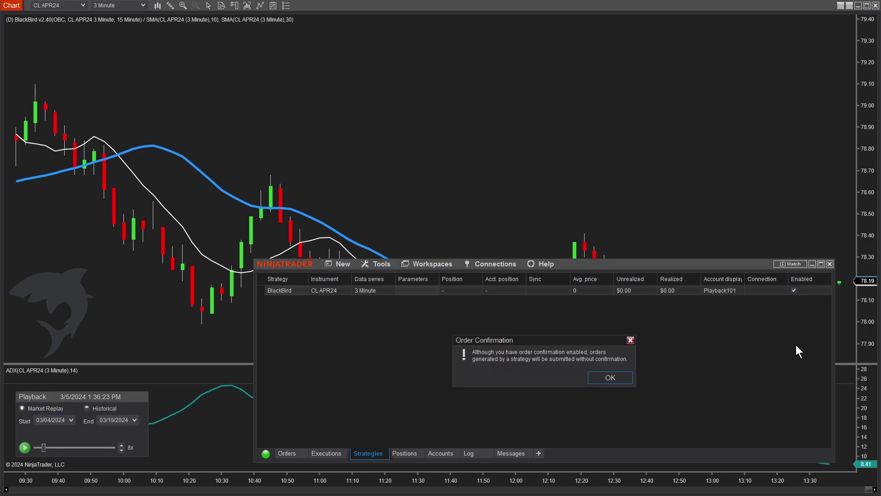
pyautogui.click(616, 377)
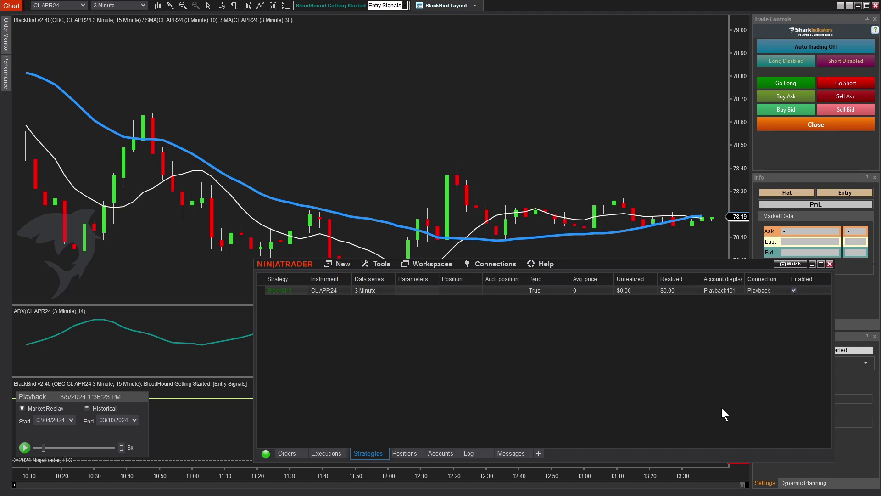
pyautogui.click(532, 106)
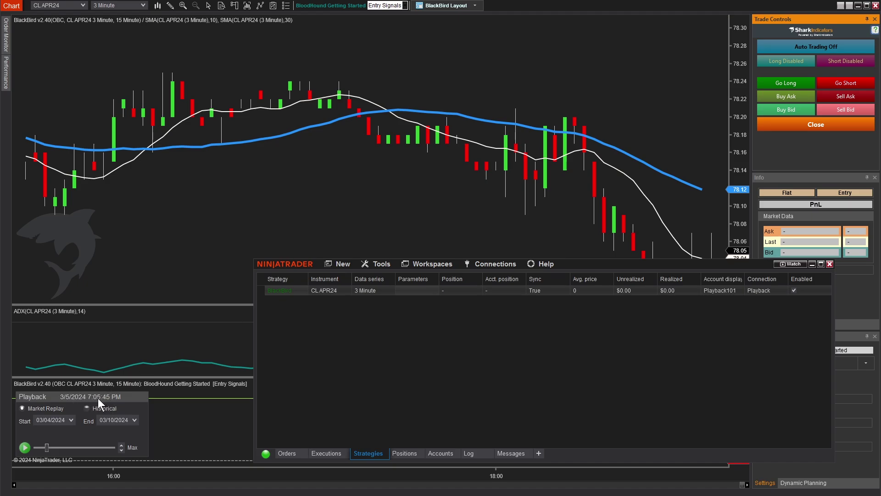
# - Lower the replay speed to 10x, enter a long position, and rescale the chart to show the stop
pyautogui.click(261, 233)
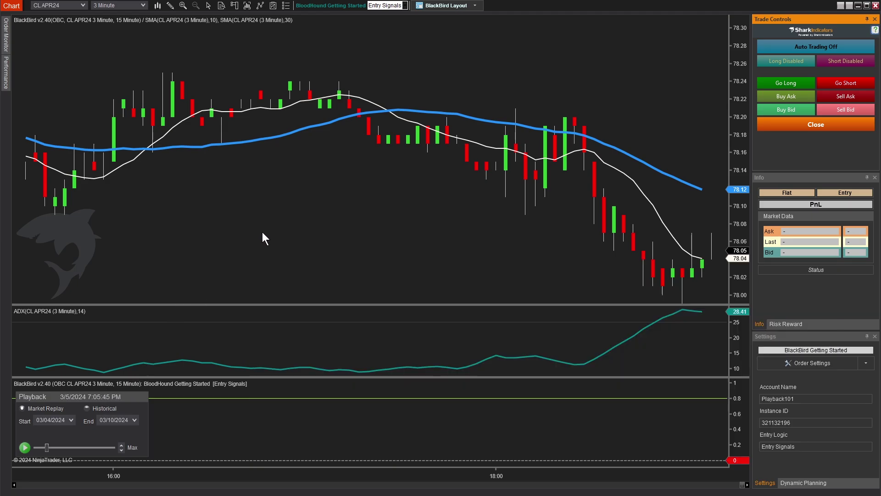
pyautogui.click(121, 449)
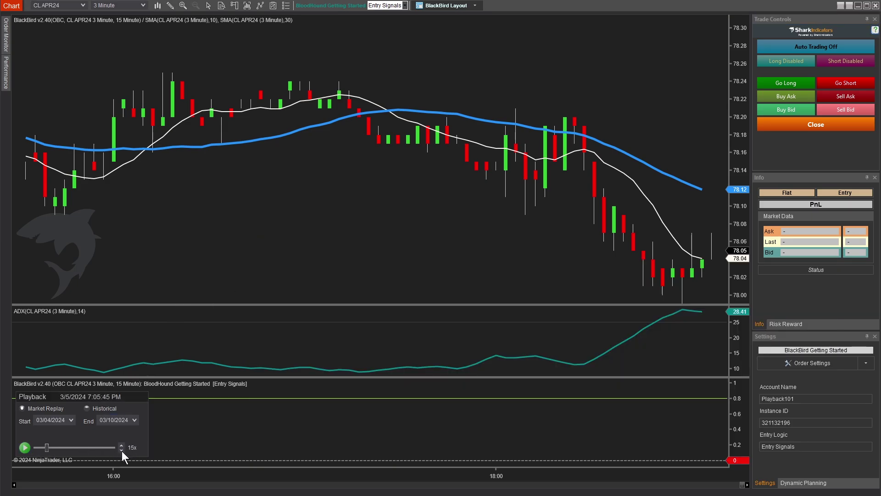
pyautogui.click(121, 450)
pyautogui.click(788, 86)
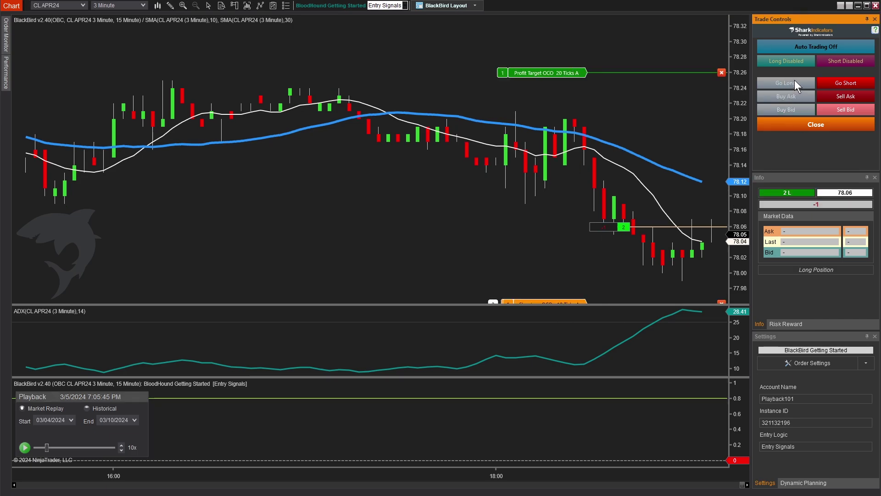
pyautogui.moveTo(744, 137); pyautogui.dragTo(746, 149)
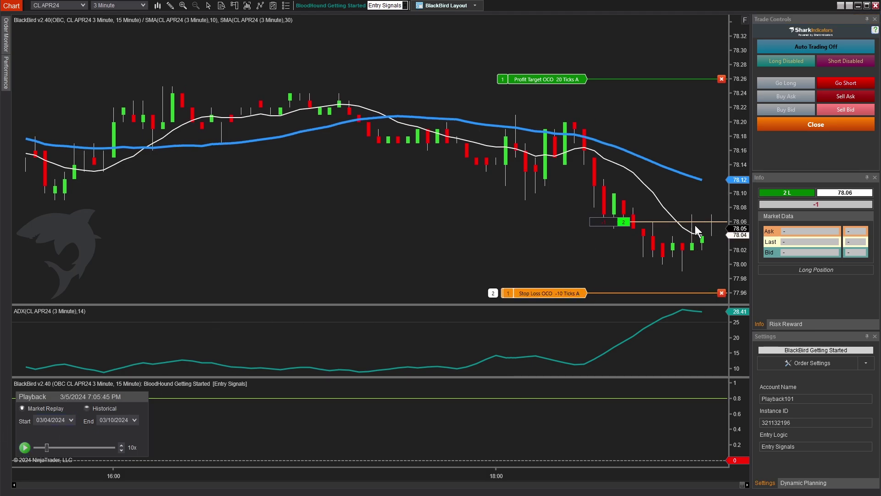
# - Resume the replay and raise its speed through 15x and 50x to 100x
pyautogui.click(26, 447)
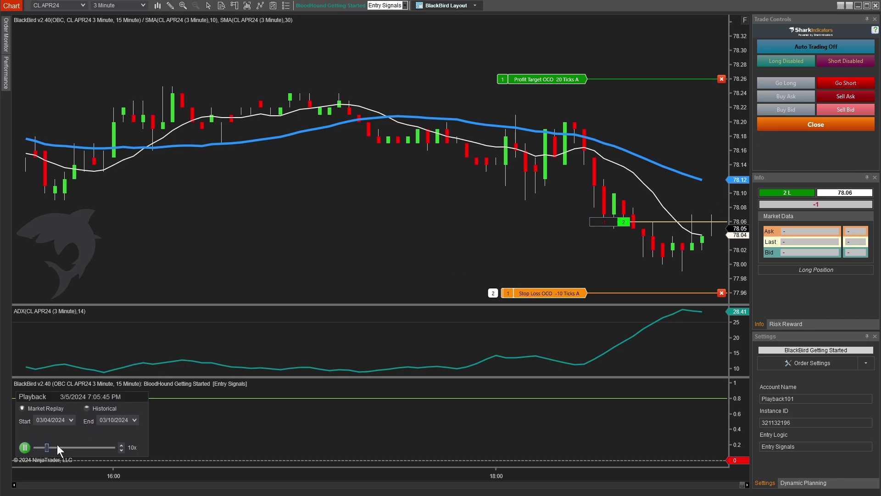
pyautogui.click(120, 445)
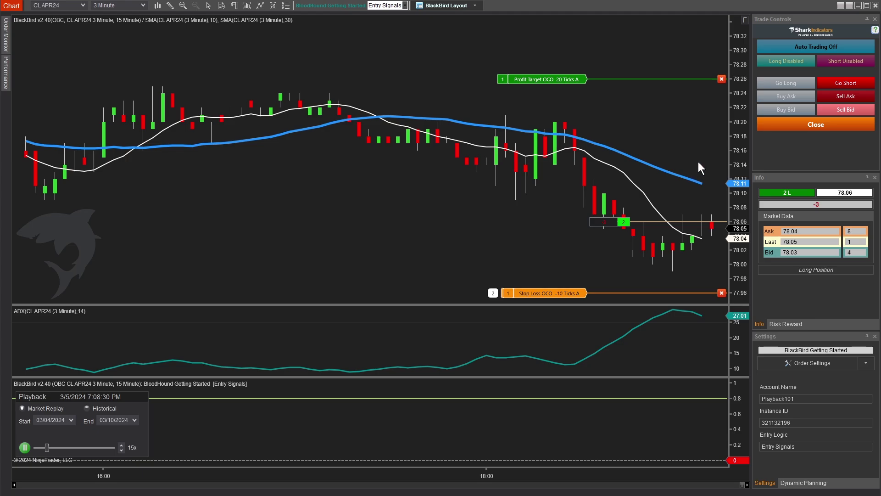
pyautogui.click(122, 445)
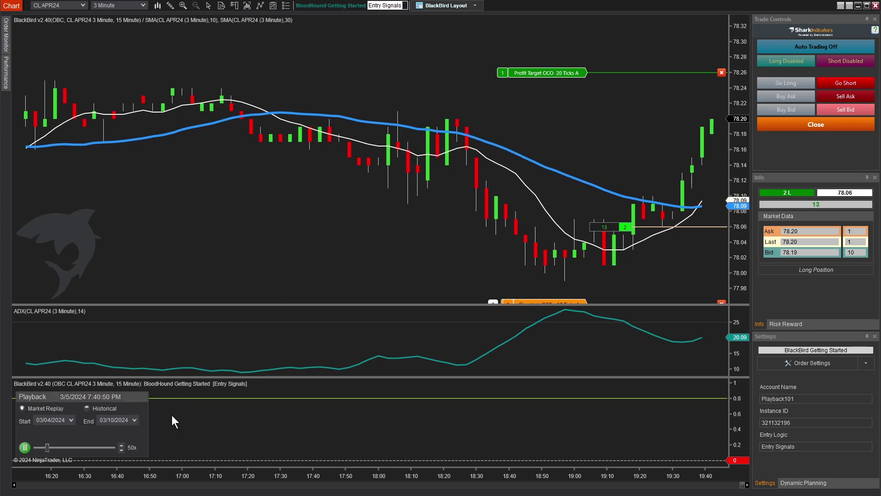
pyautogui.click(121, 445)
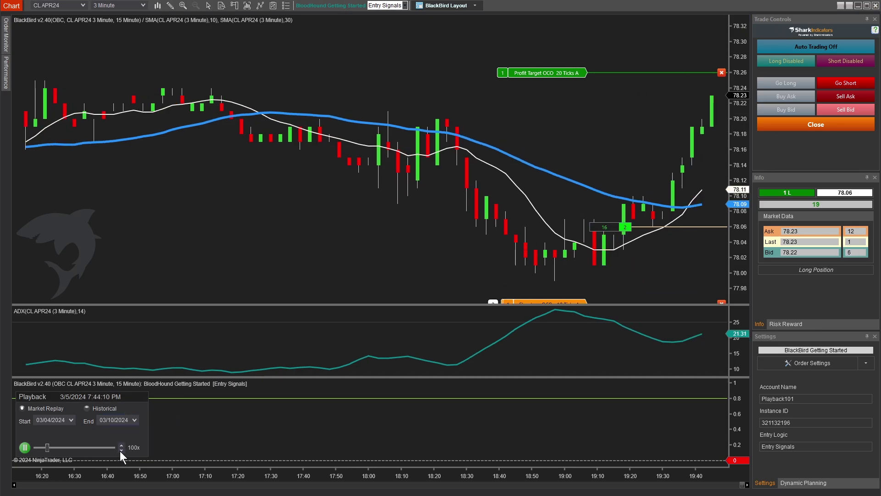
# - Vary the replay speed from 2x through 8x, 15x and 4x, then up to 500x
pyautogui.click(122, 450)
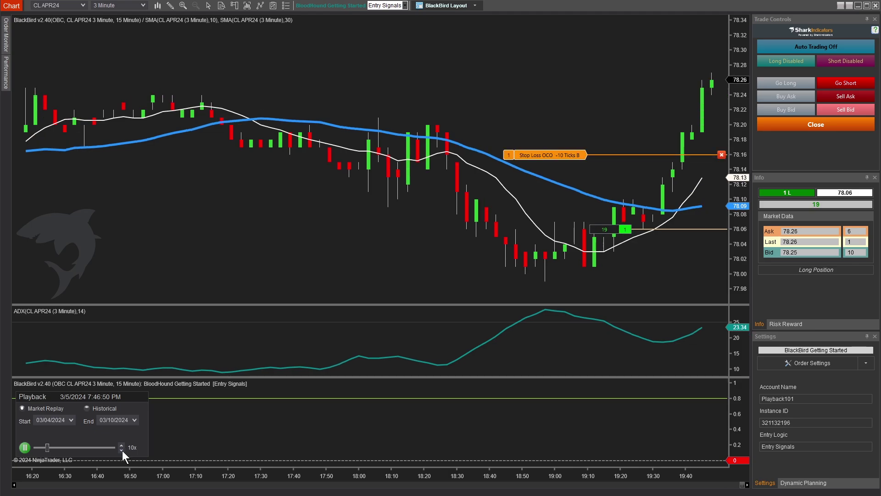
pyautogui.click(121, 450)
pyautogui.click(122, 445)
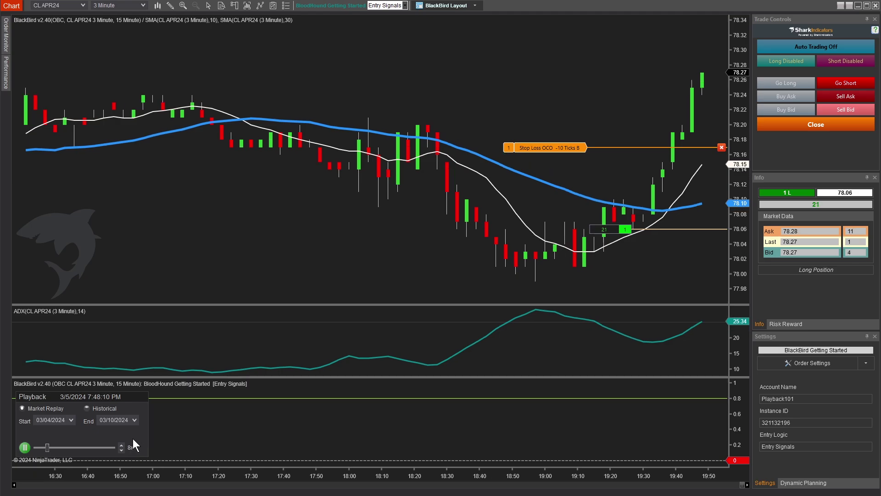
pyautogui.click(122, 445)
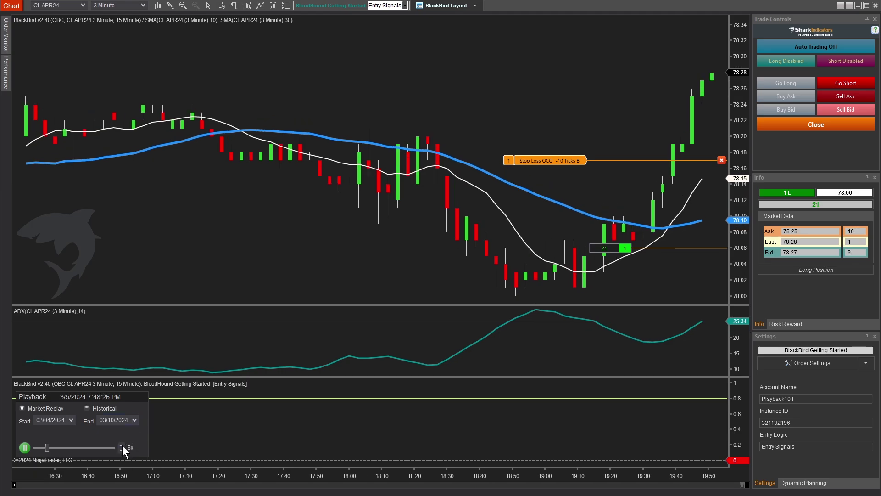
pyautogui.click(122, 445)
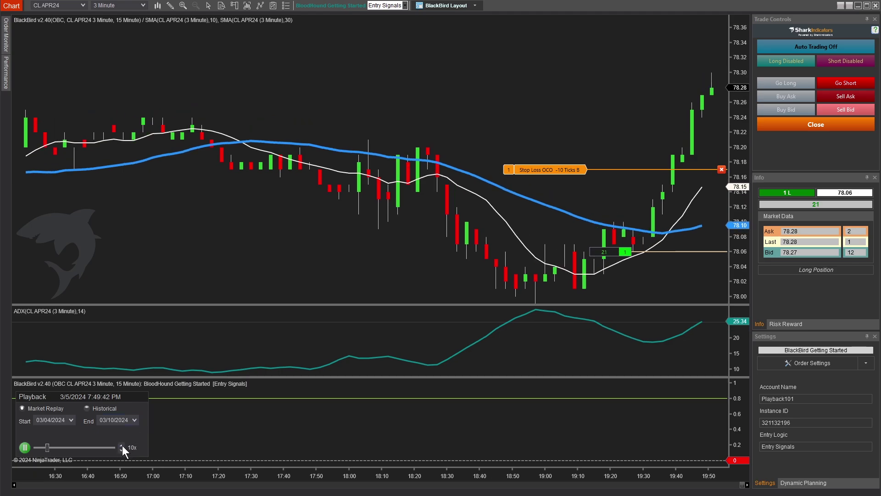
pyautogui.click(120, 450)
pyautogui.click(120, 449)
pyautogui.click(121, 450)
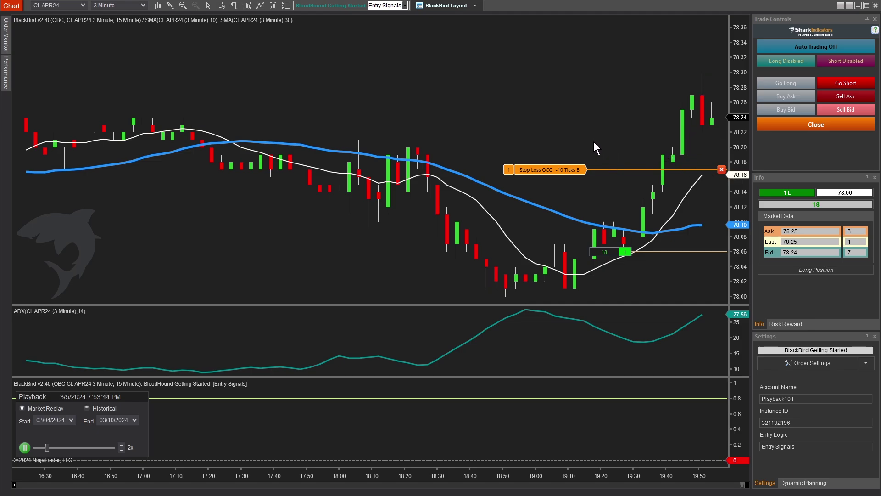
pyautogui.click(121, 446)
pyautogui.click(121, 446)
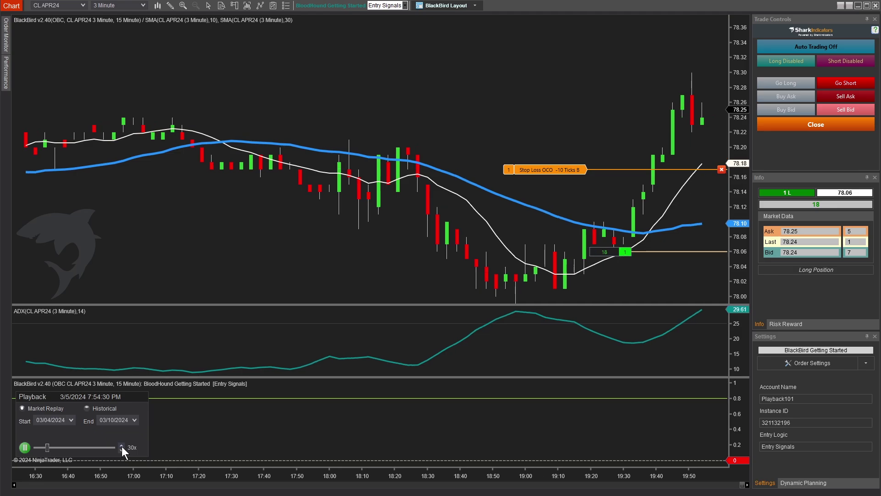
pyautogui.click(122, 445)
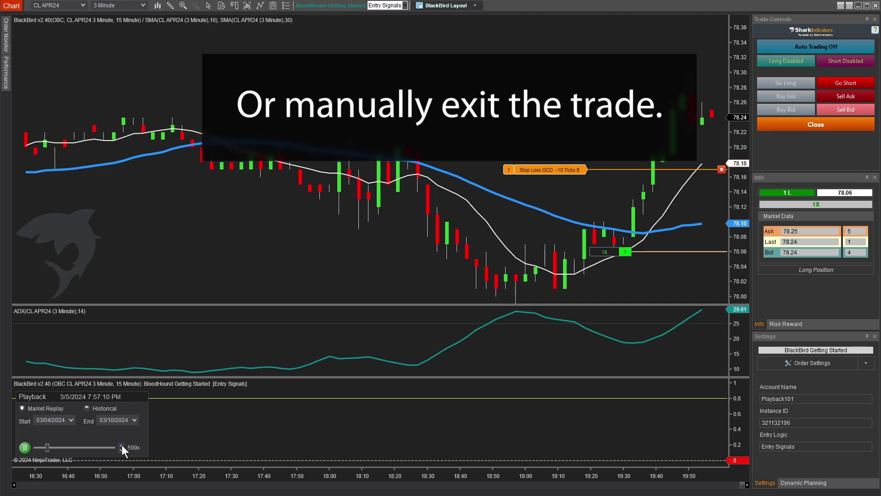
pyautogui.click(122, 445)
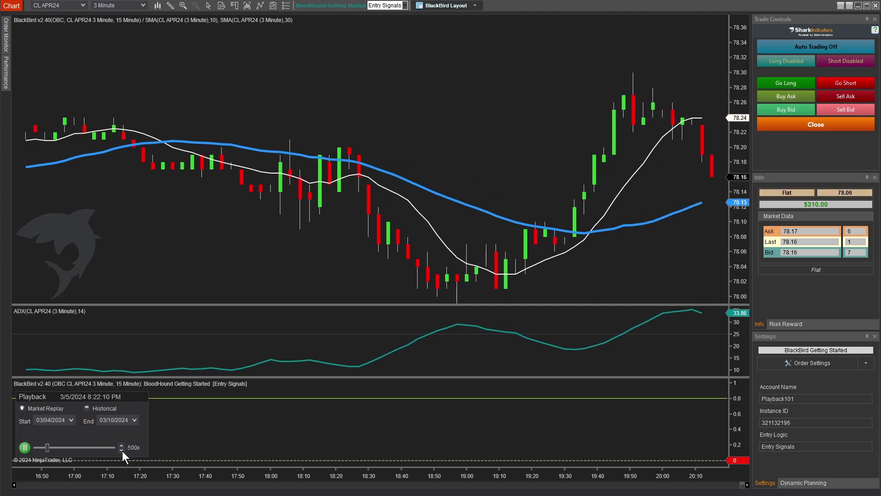
# - Slow the replay from 500x through 100x and 20x down to real-time 1x
pyautogui.click(121, 450)
pyautogui.click(121, 450)
pyautogui.click(122, 451)
pyautogui.click(121, 450)
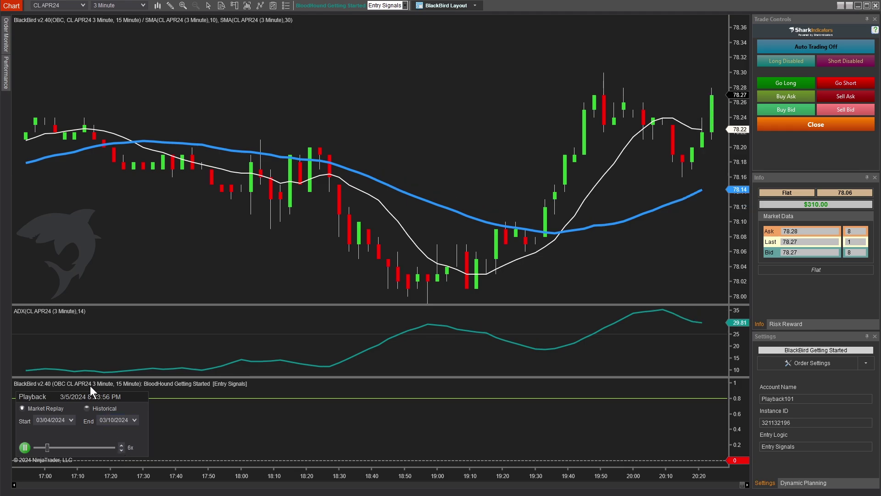
pyautogui.click(121, 450)
# - Open a two-contract long, show open profit in dollars, and close the position flat
pyautogui.click(810, 209)
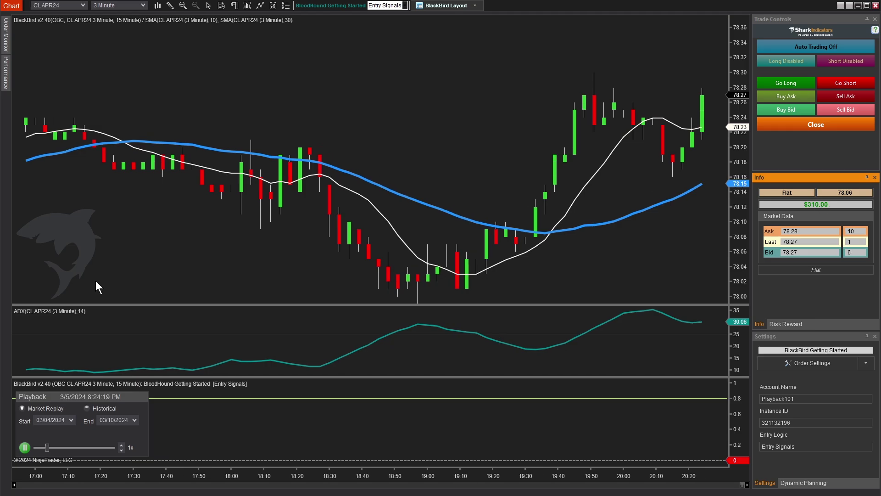
pyautogui.click(791, 81)
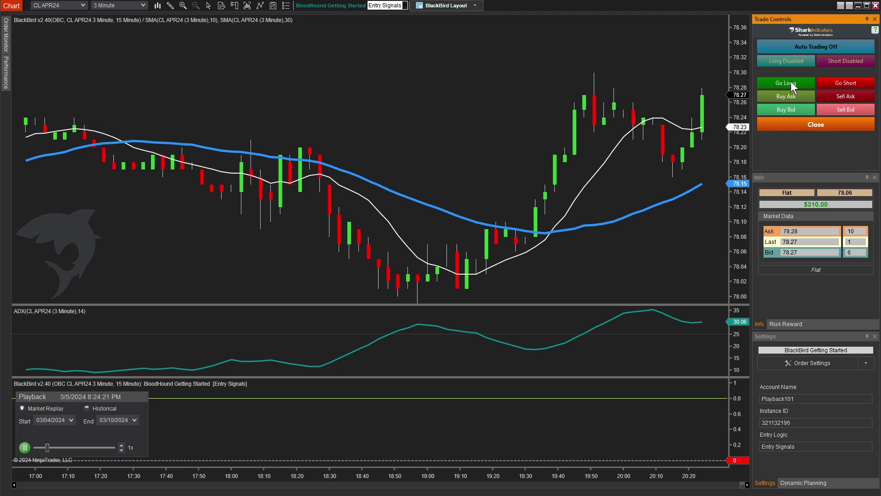
pyautogui.click(820, 206)
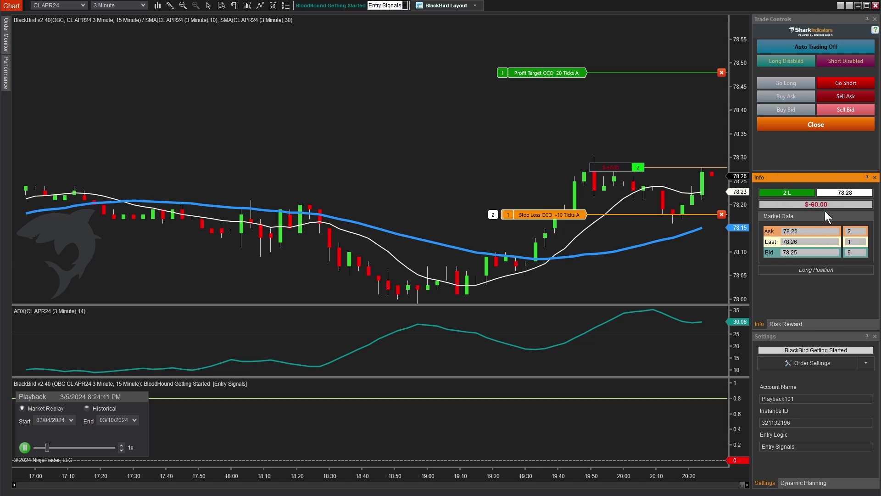
pyautogui.click(813, 125)
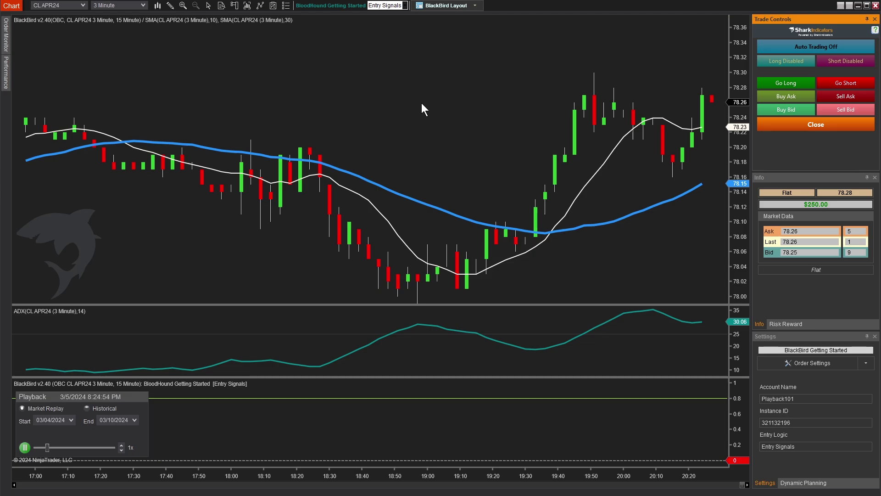
# - Open the BlackBird v2.40 Real-Time Strategy Performance report from the chart's context menu
pyautogui.rightClick(407, 74)
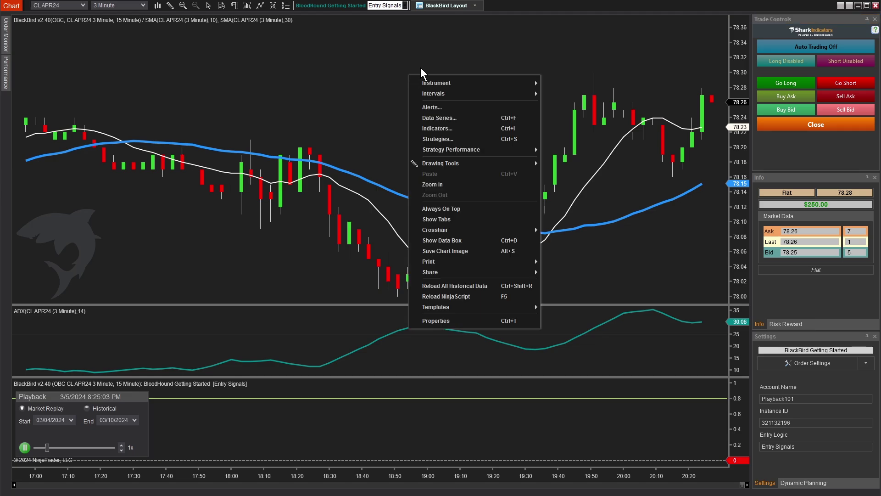
pyautogui.moveTo(482, 149)
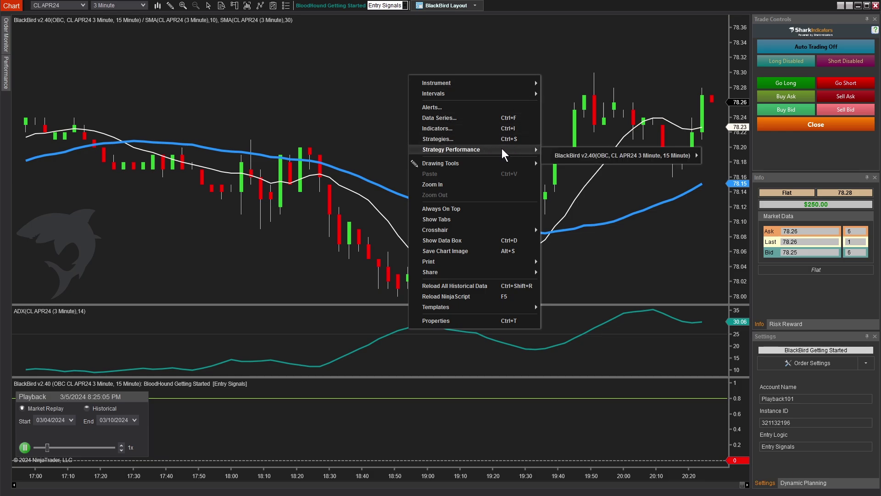
pyautogui.moveTo(565, 160)
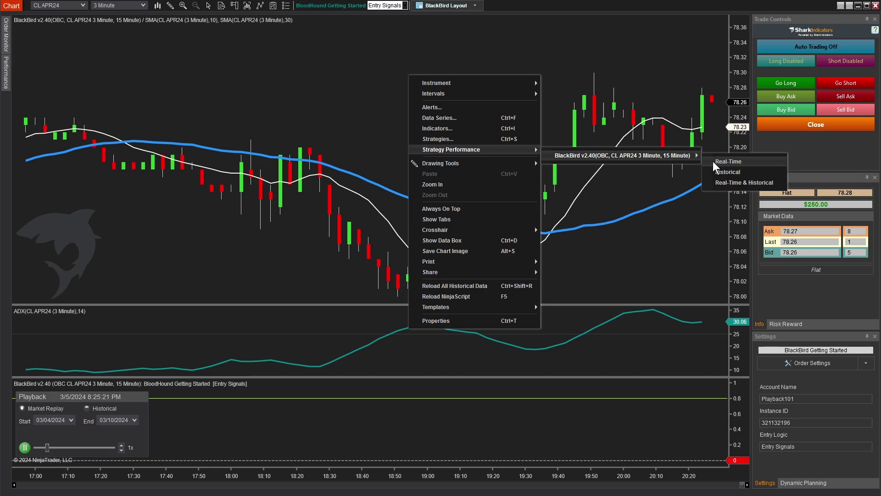
pyautogui.click(743, 159)
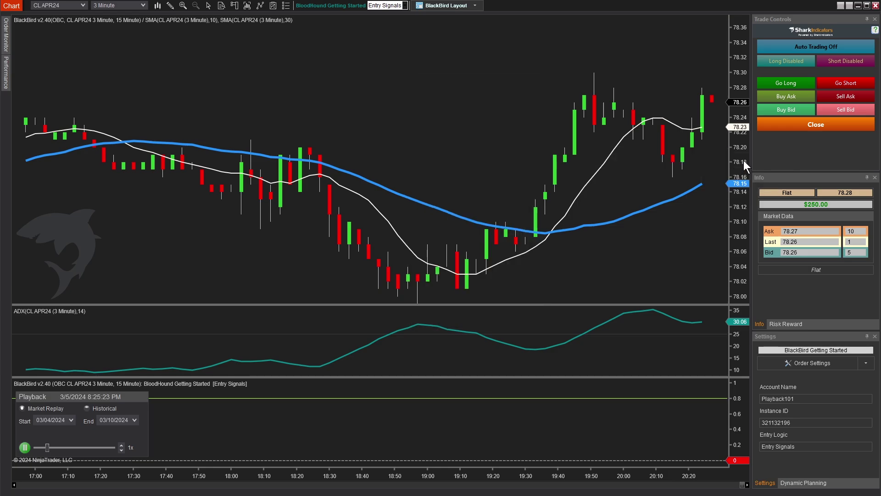
# - Reposition the performance report, view its Analysis display, switch back to Summary, and close it
pyautogui.moveTo(249, 30); pyautogui.dragTo(483, 90)
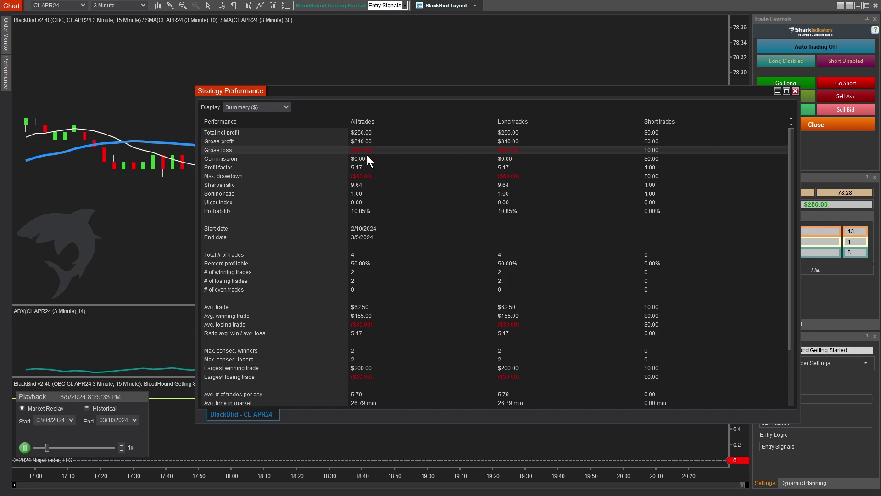
pyautogui.moveTo(252, 93); pyautogui.dragTo(196, 52)
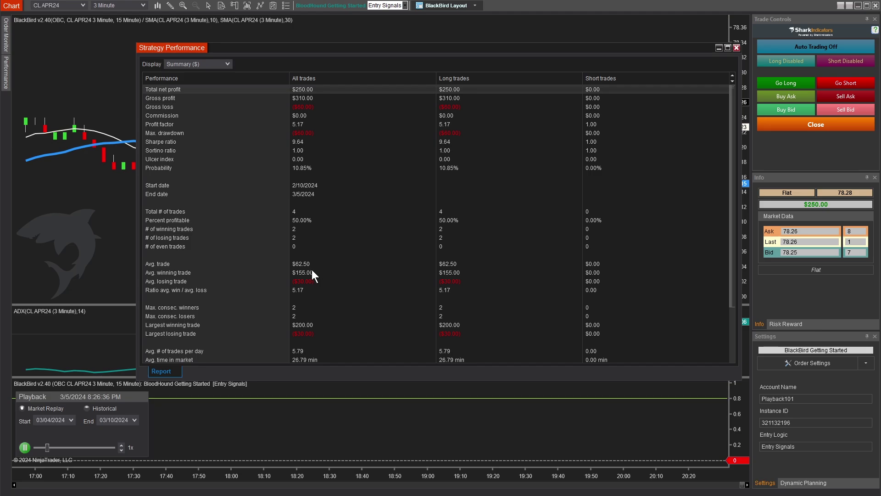
pyautogui.click(228, 63)
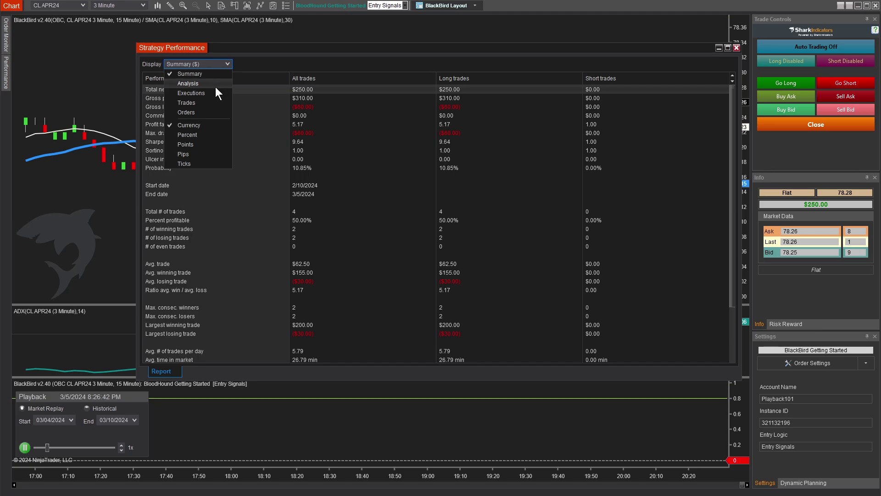
pyautogui.click(214, 85)
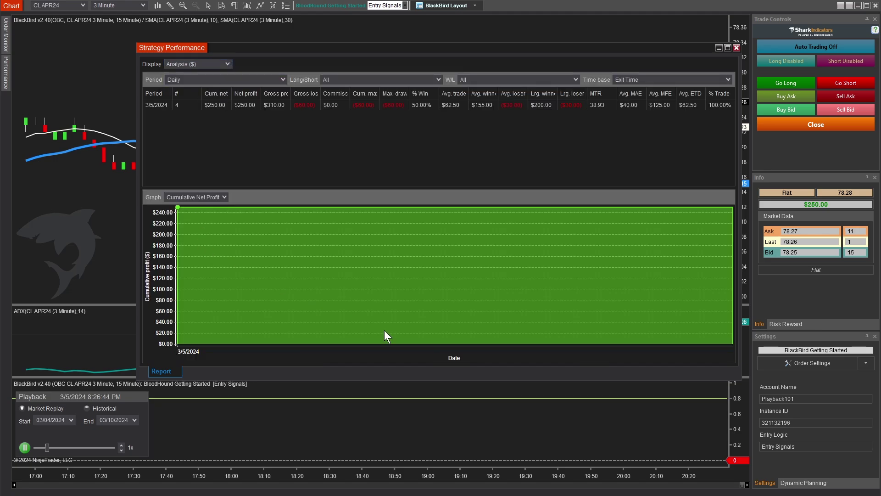
pyautogui.click(225, 61)
pyautogui.click(193, 74)
# - Close the report, open BlackBird's Order Settings, and inspect Order Set B's stop-loss Trailing Actions
pyautogui.click(736, 48)
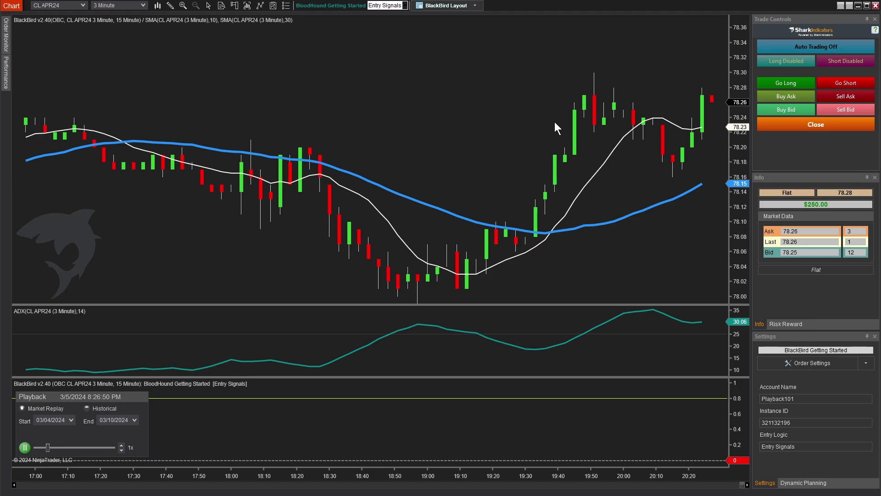
pyautogui.click(819, 367)
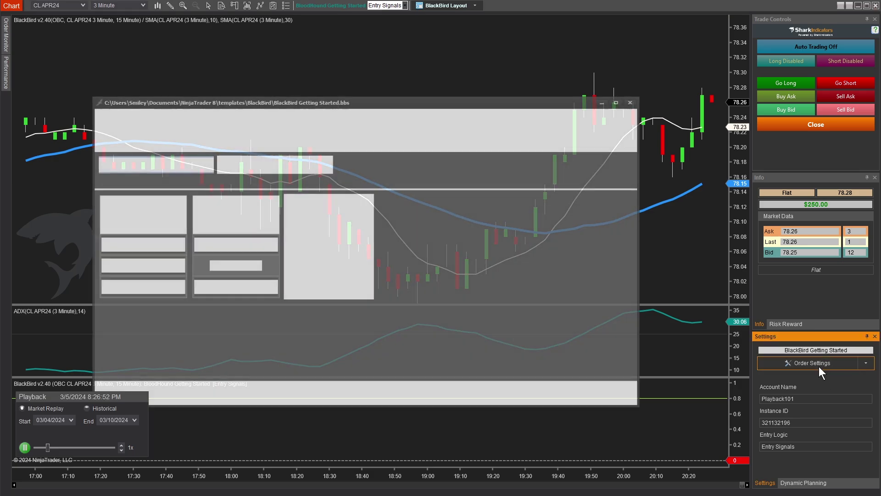
pyautogui.click(244, 285)
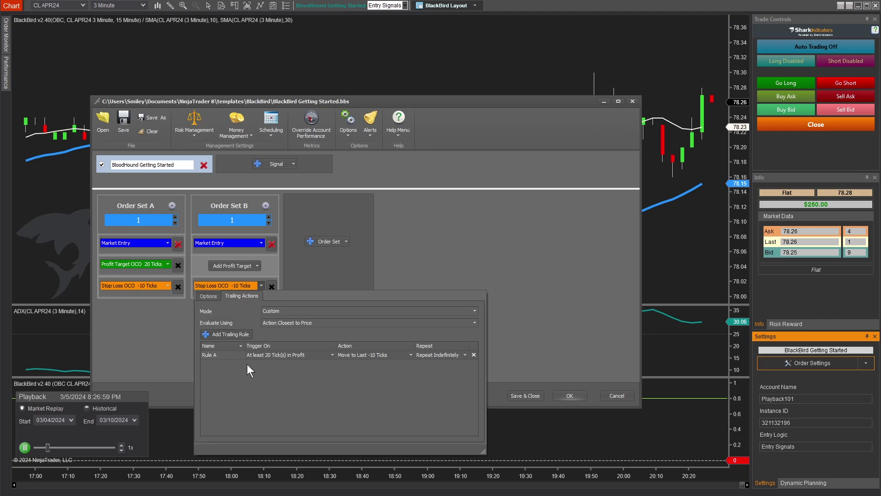
pyautogui.click(497, 249)
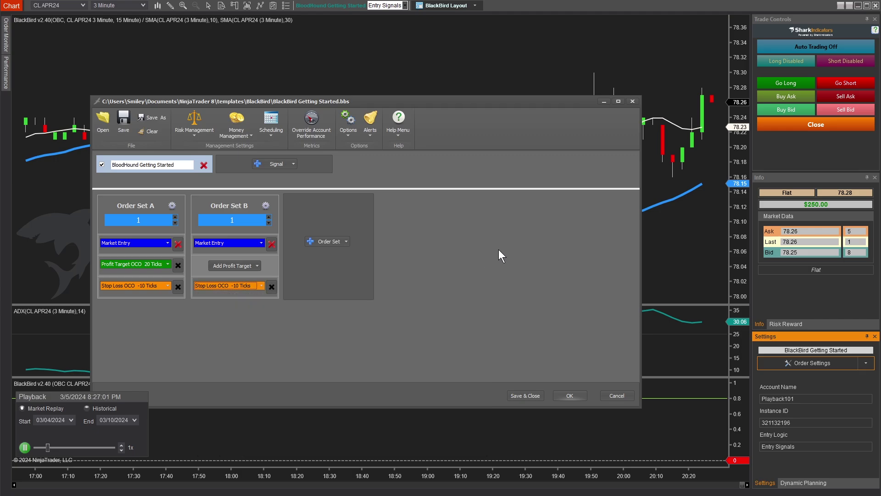